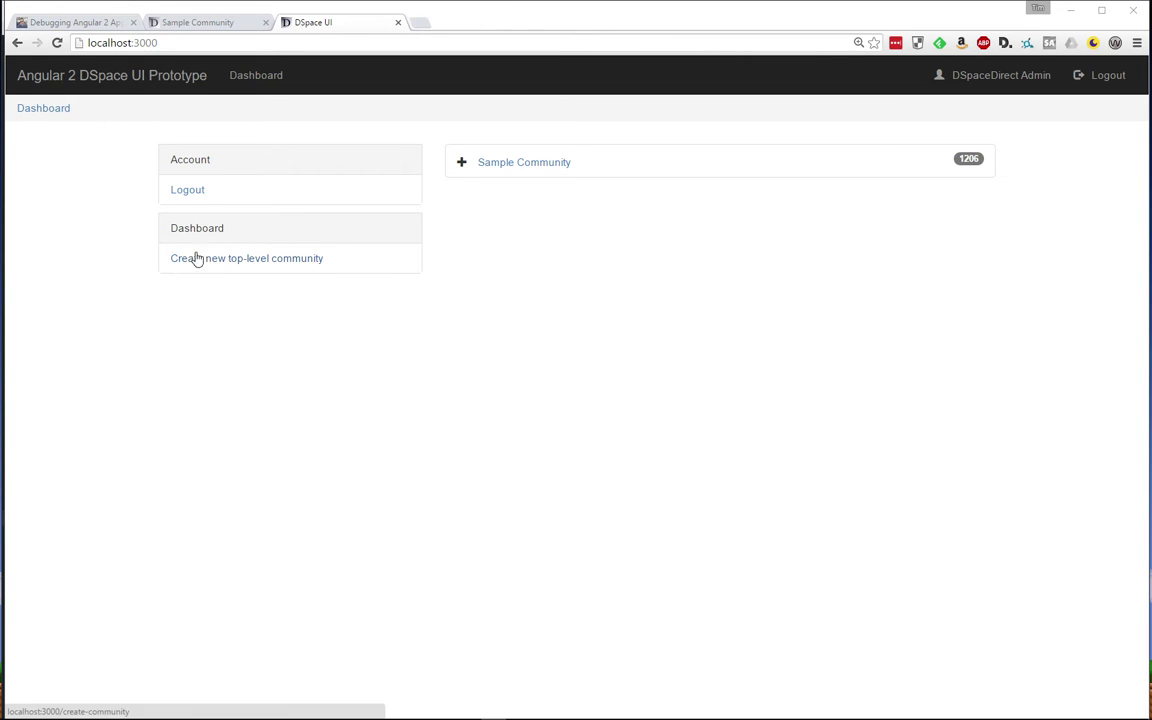
# Step: Open the Test Webpage item from the Collection of Sample Items within Sample Community
pyautogui.click(462, 163)
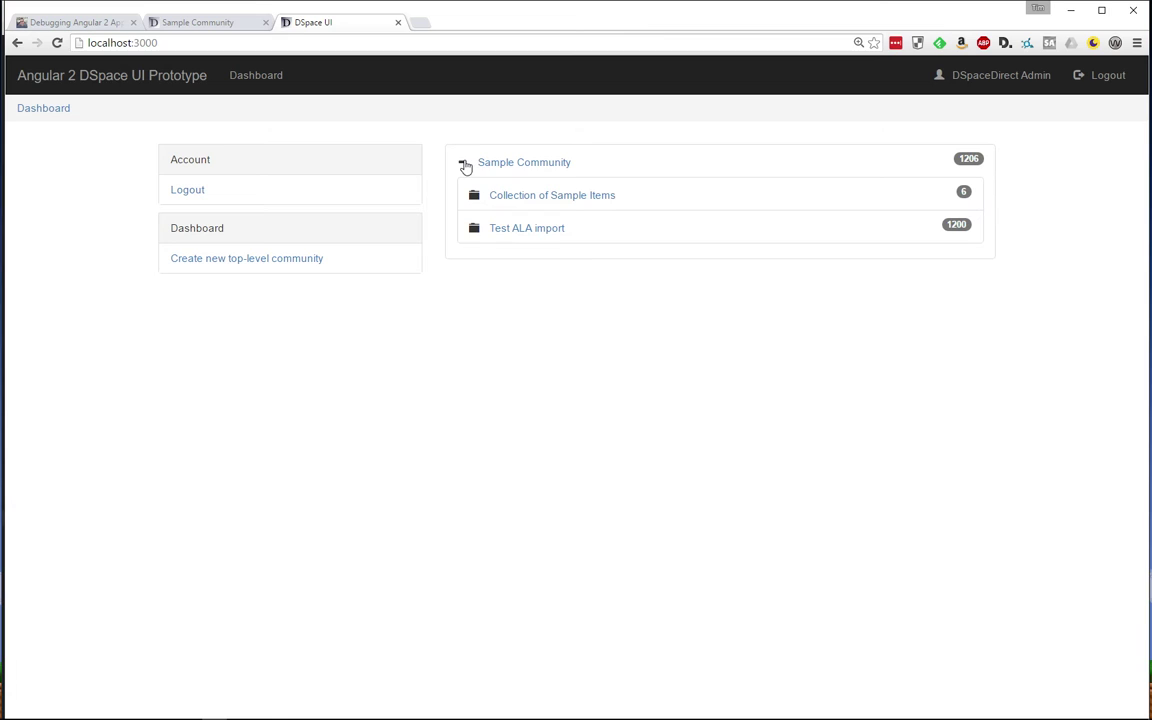
pyautogui.click(522, 164)
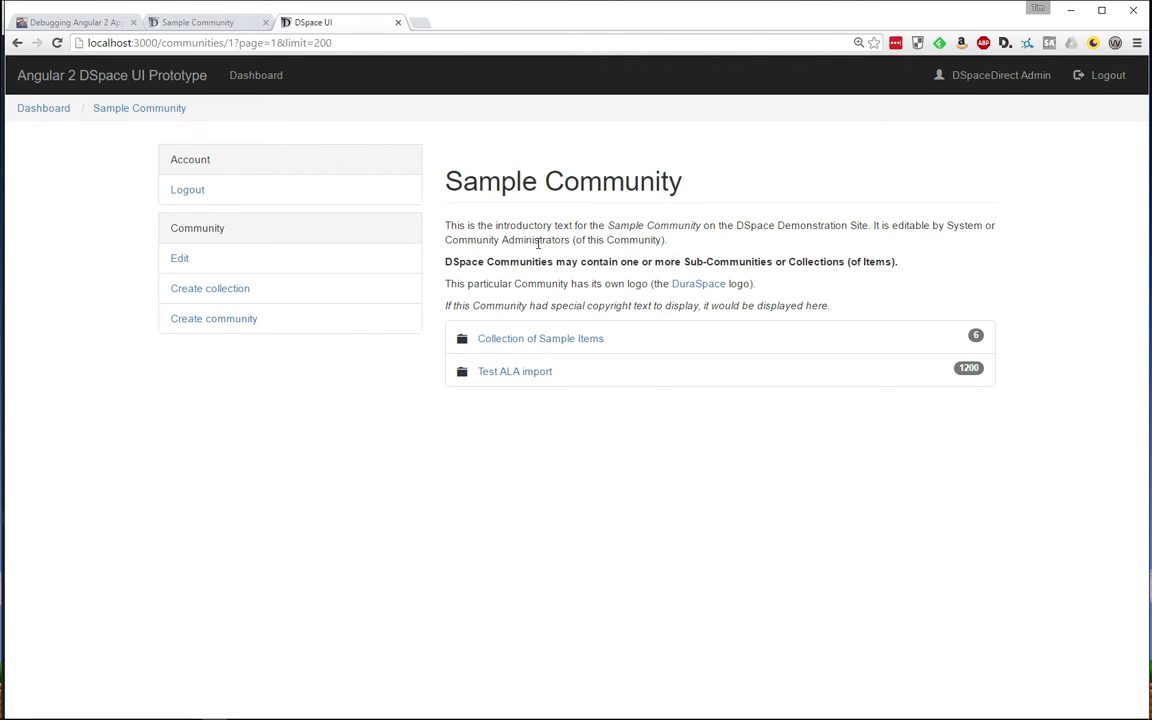
pyautogui.click(512, 338)
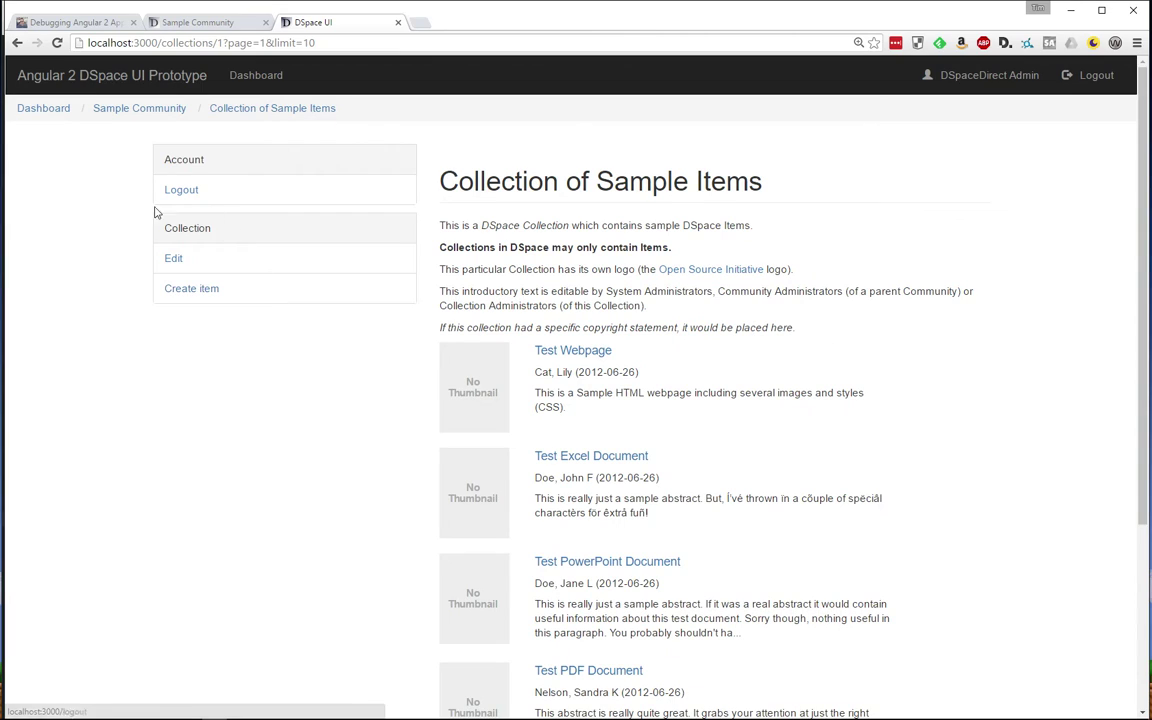
pyautogui.click(549, 353)
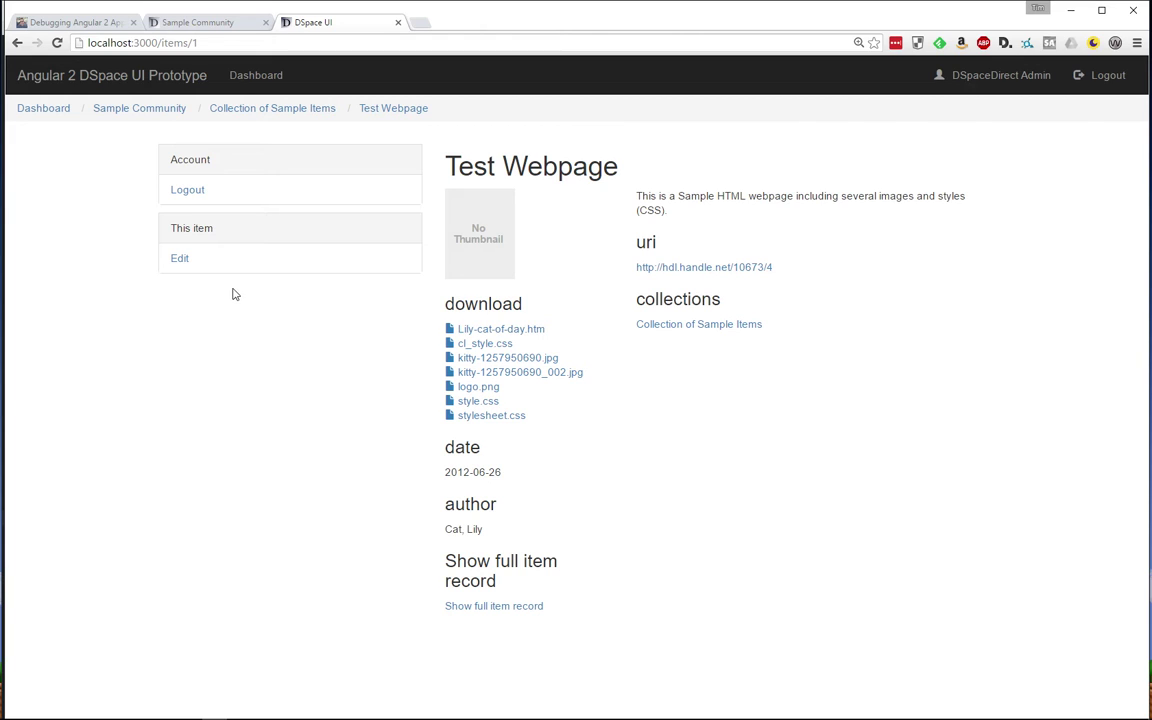
# Step: Start a new item in the Collection of Sample Items and look over its type choices and metadata fields
pyautogui.click(279, 110)
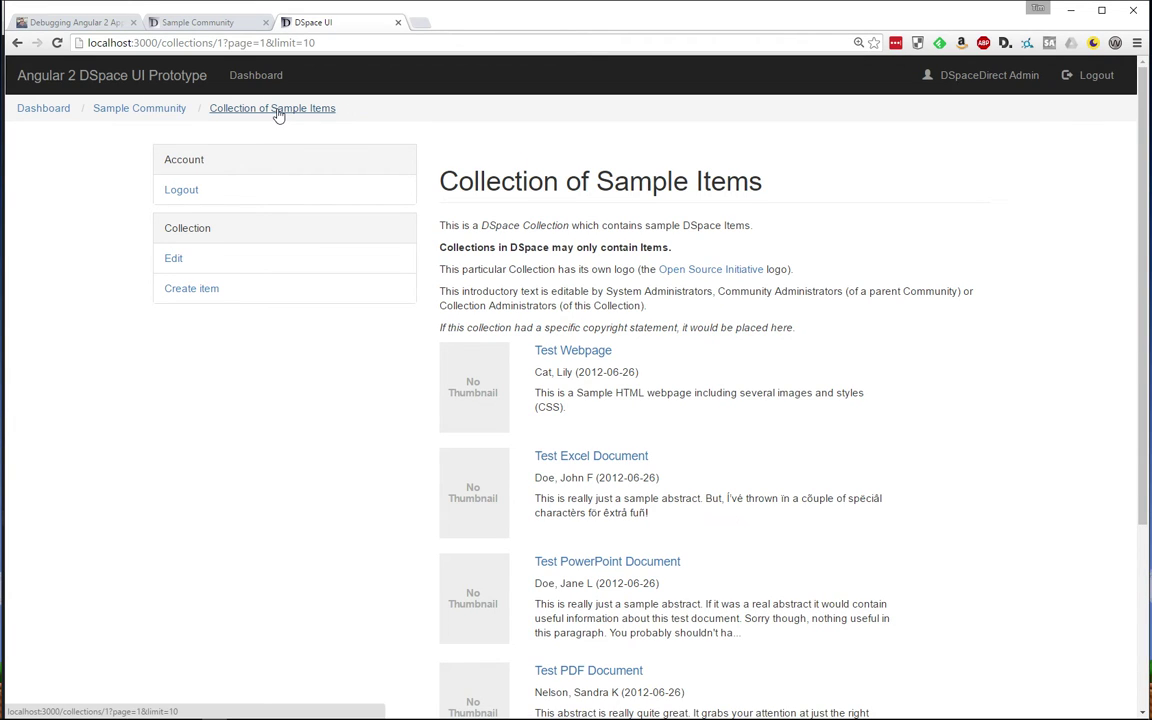
pyautogui.click(194, 300)
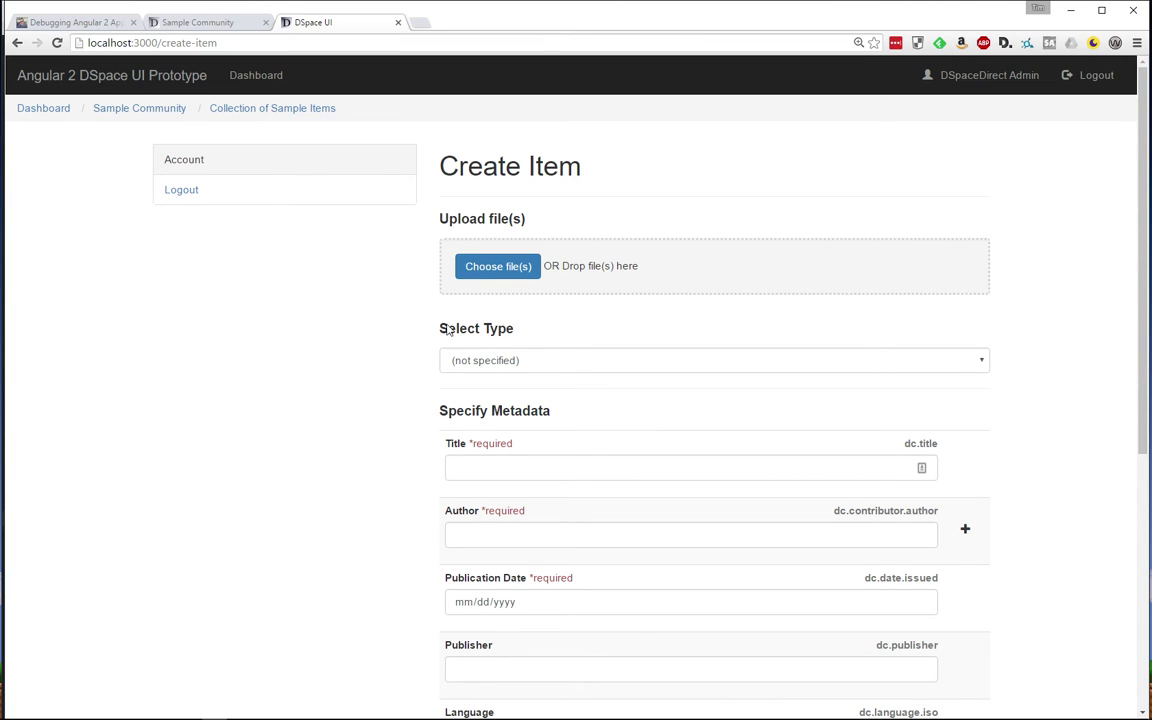
pyautogui.moveTo(436, 328); pyautogui.dragTo(516, 335)
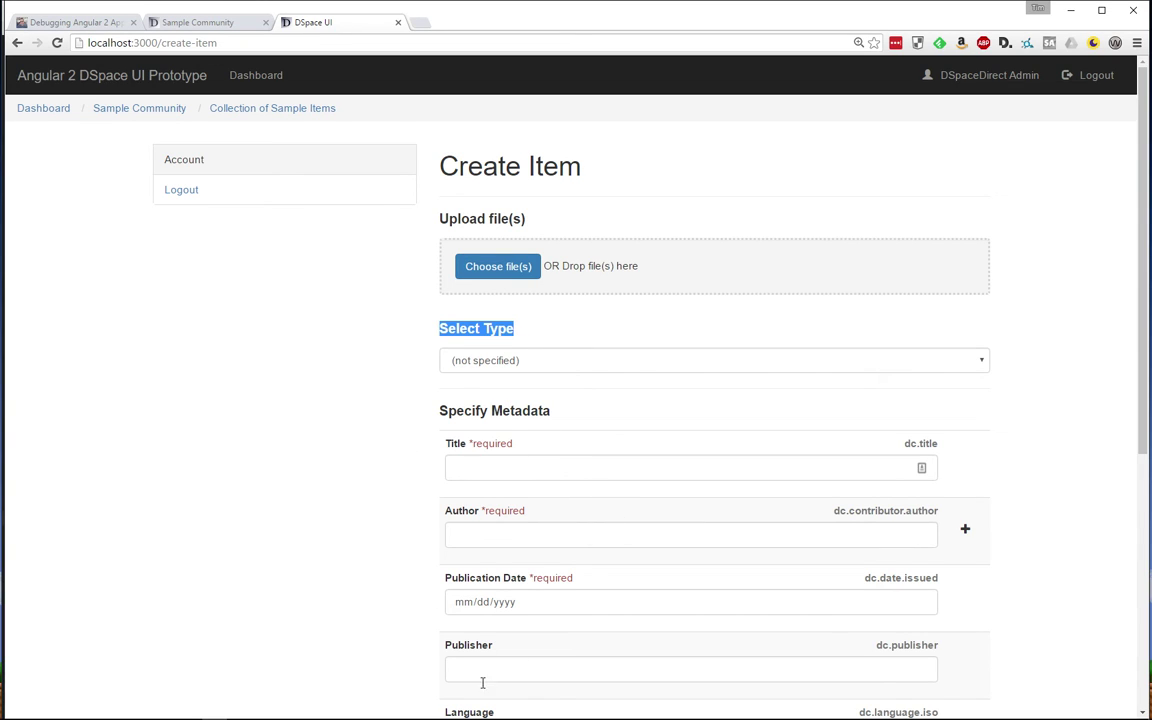
pyautogui.click(580, 364)
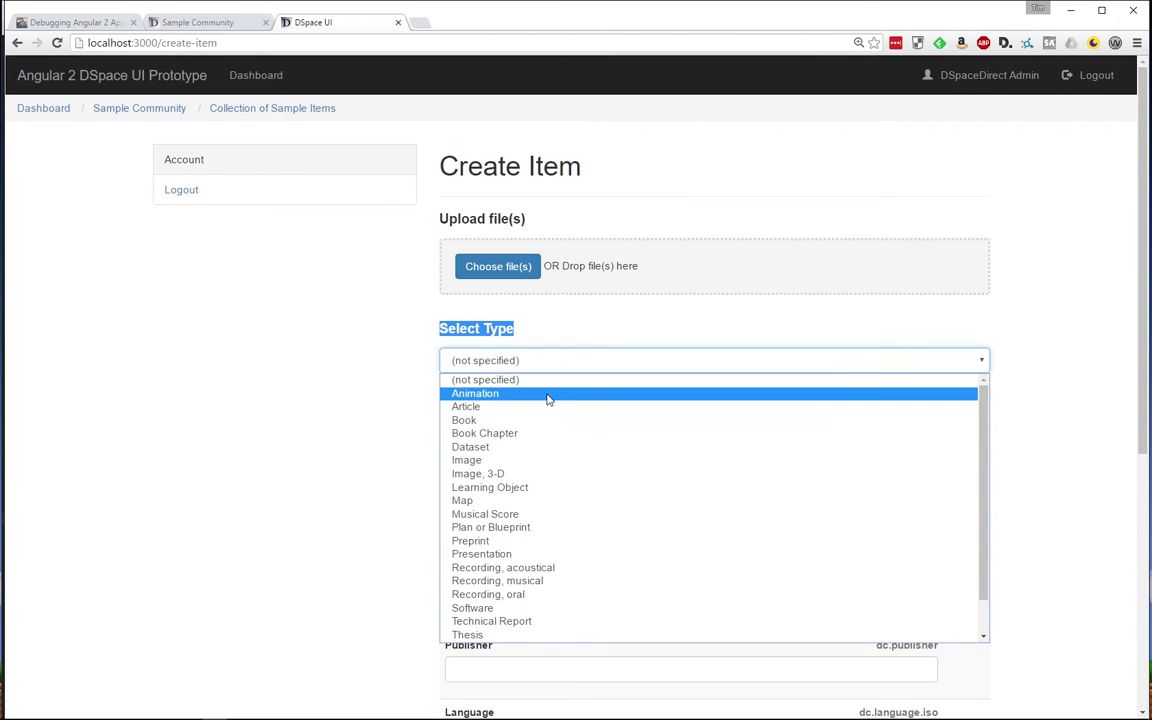
pyautogui.click(393, 385)
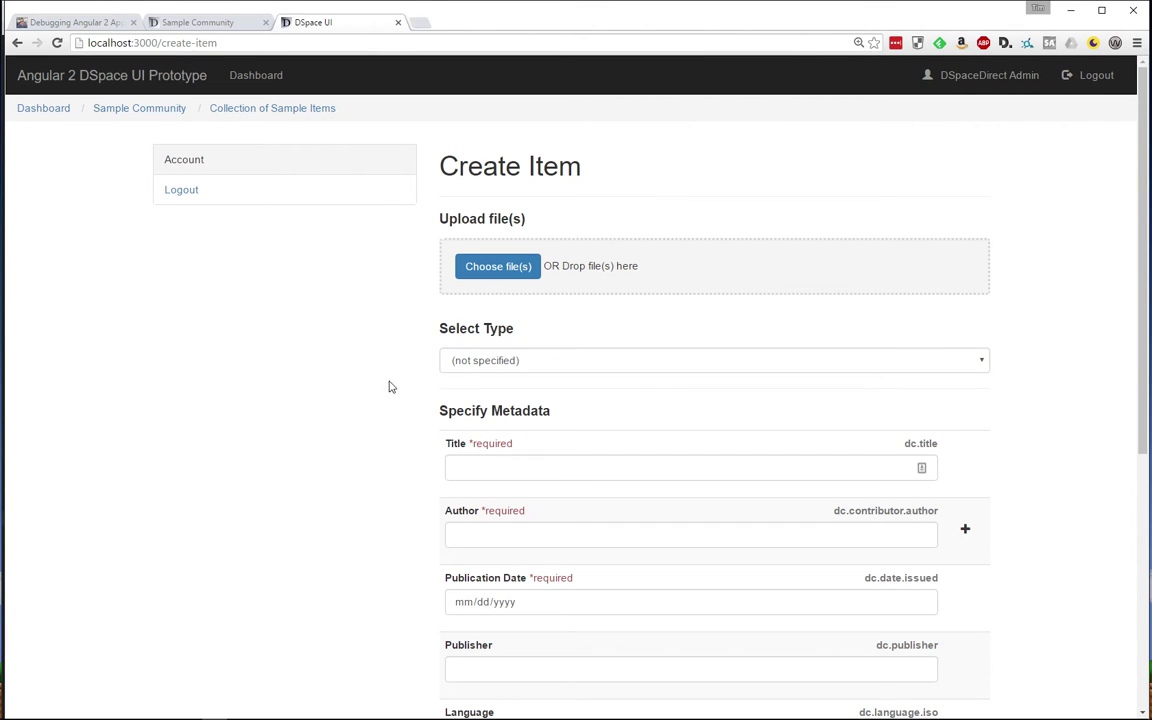
pyautogui.scroll(-2, 472, 430)
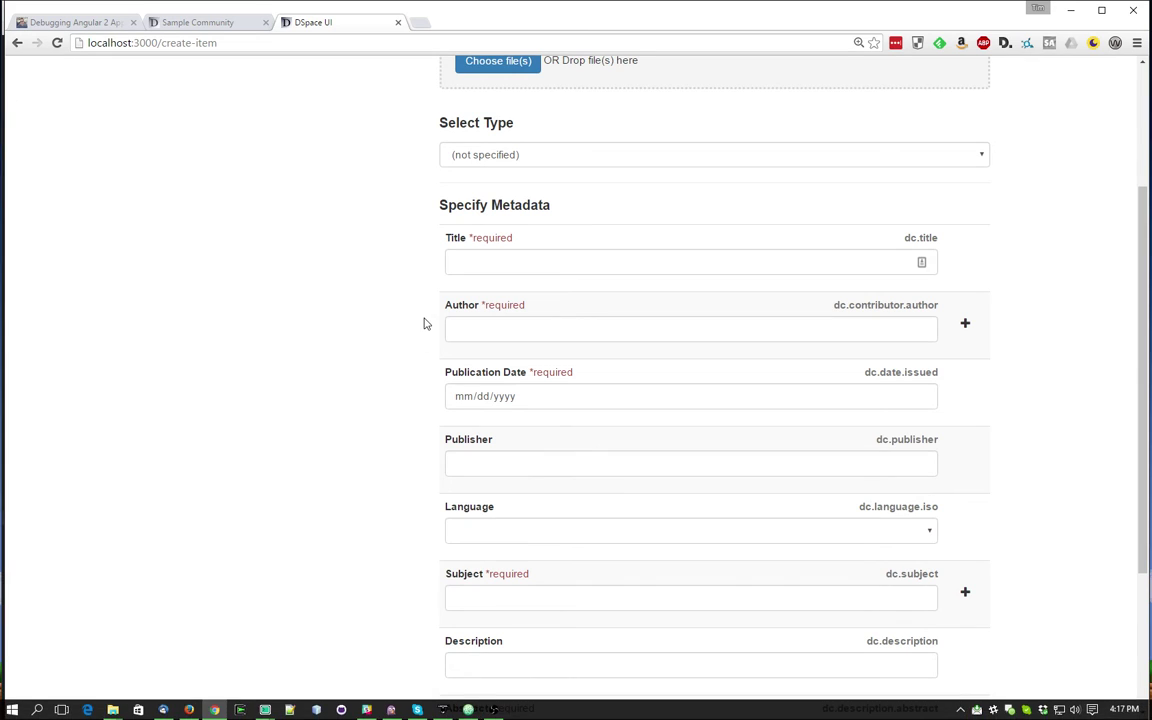
pyautogui.scroll(-2, 424, 290)
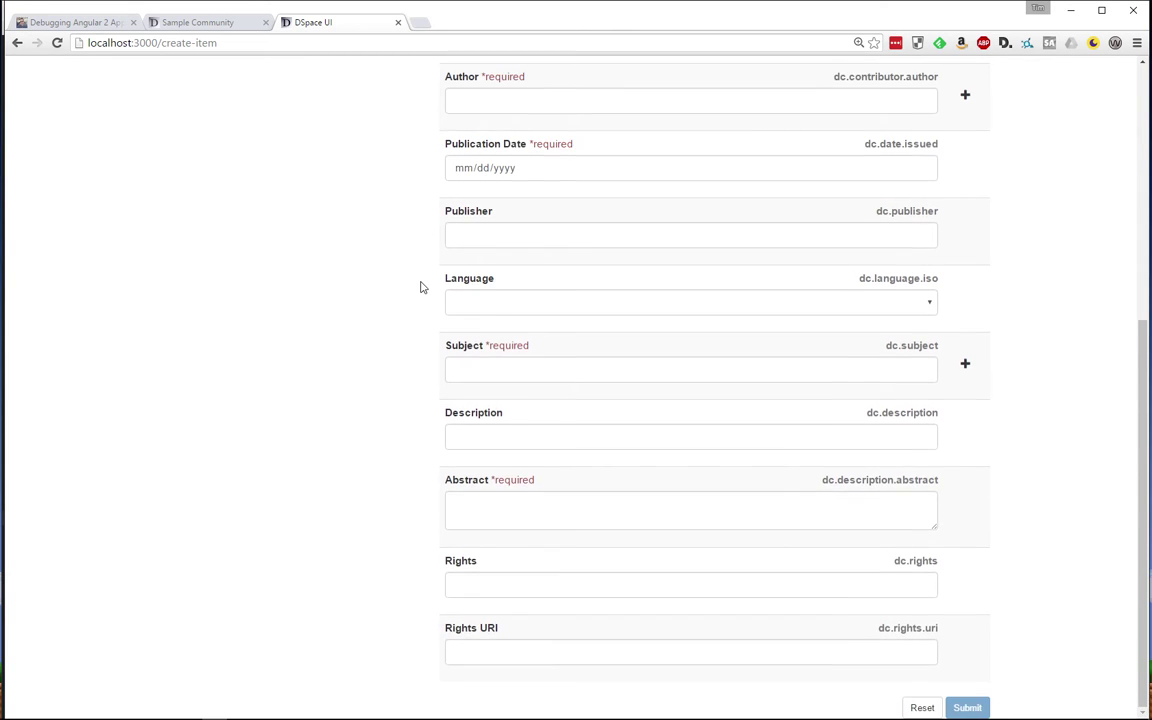
pyautogui.scroll(5, 450, 288)
# Step: Try the Presentation and Animation types on the new item to compare their metadata fields
pyautogui.click(540, 363)
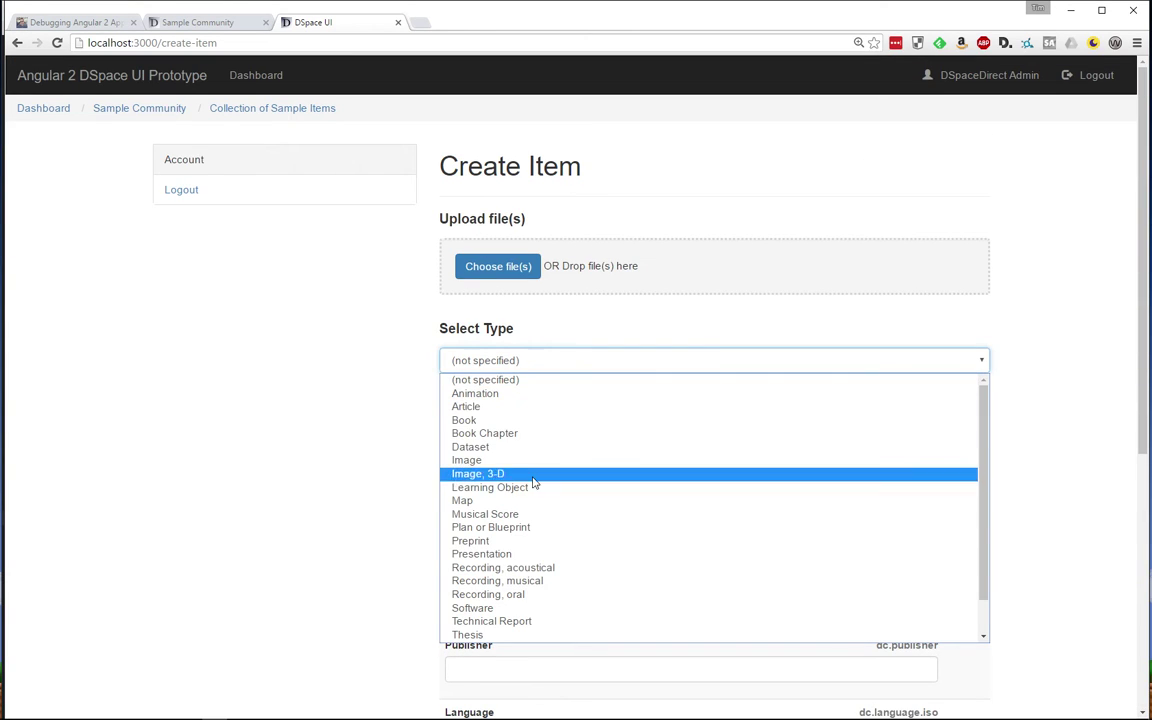
pyautogui.click(537, 553)
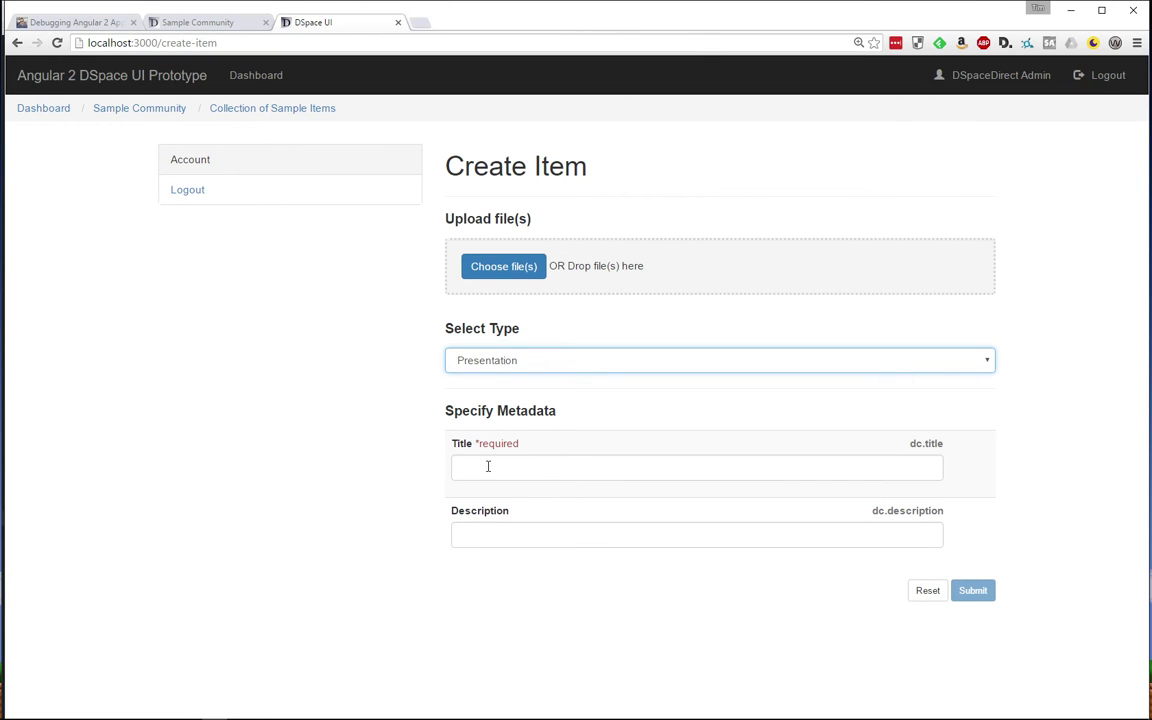
pyautogui.click(531, 358)
pyautogui.click(535, 393)
# Step: Set the new item's type to Thesis and look over its metadata fields
pyautogui.click(555, 366)
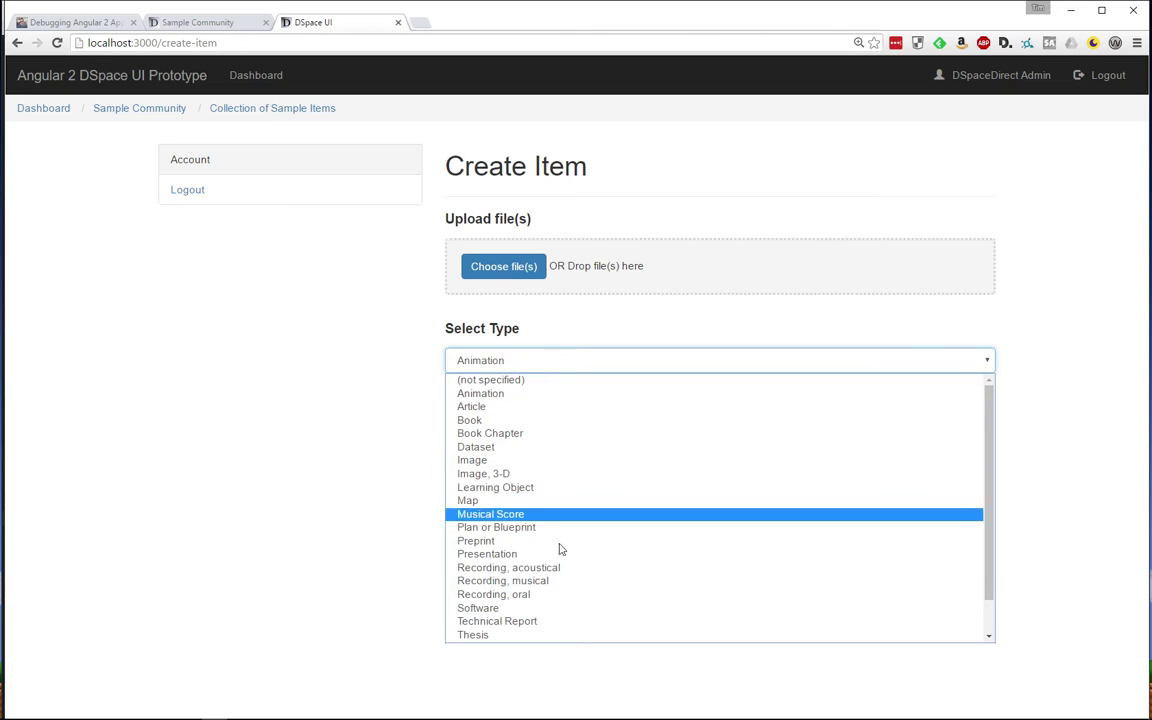
pyautogui.click(560, 636)
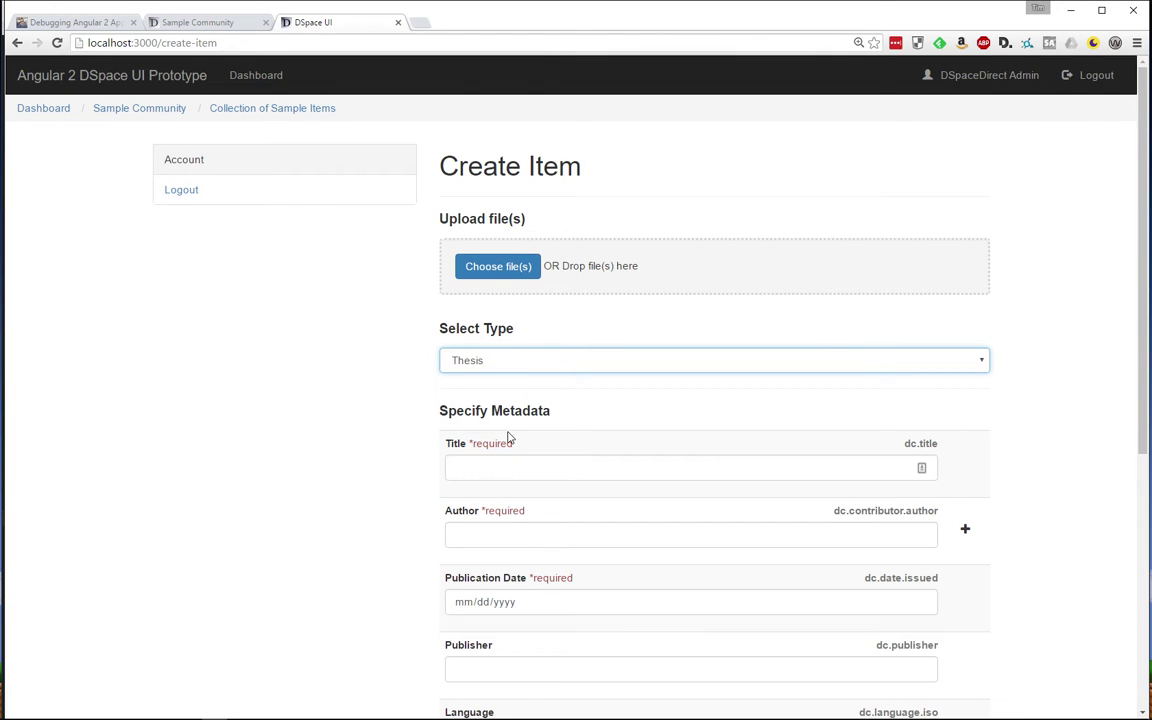
pyautogui.scroll(-1, 503, 448)
pyautogui.scroll(1, 491, 398)
# Step: Shrink the browser window to uncover item.json in Atom and examine the dc.type options and the form each one references
pyautogui.moveTo(2, 252); pyautogui.dragTo(544, 283)
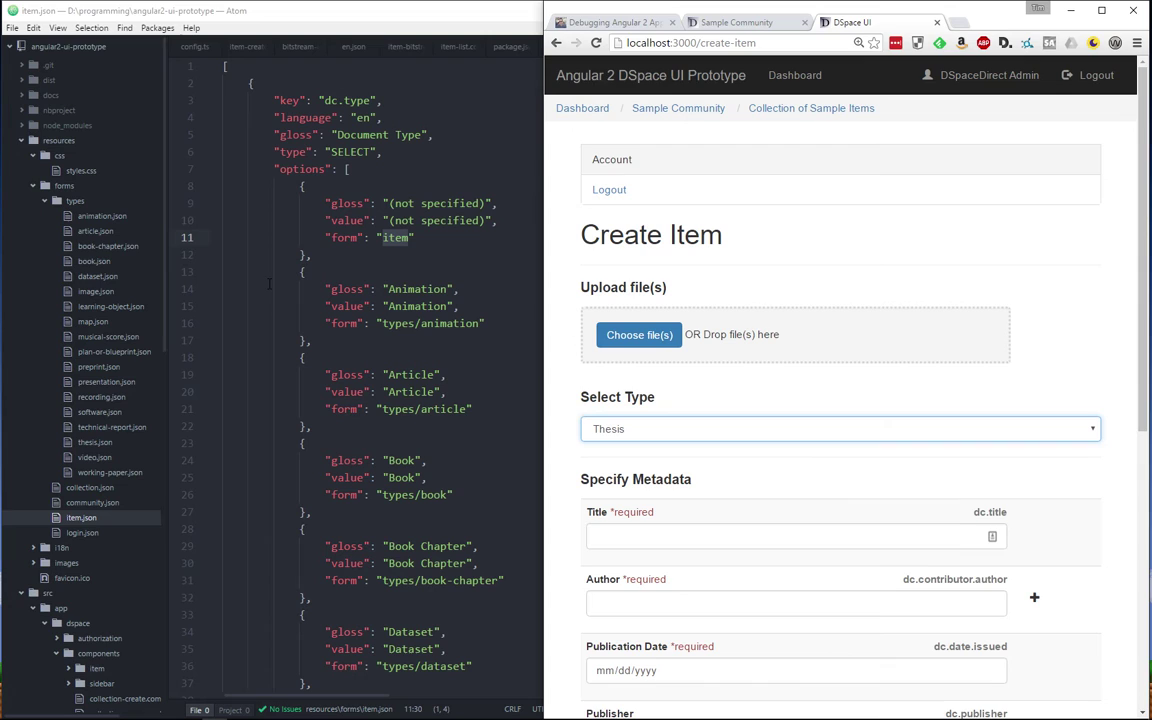
pyautogui.click(274, 100)
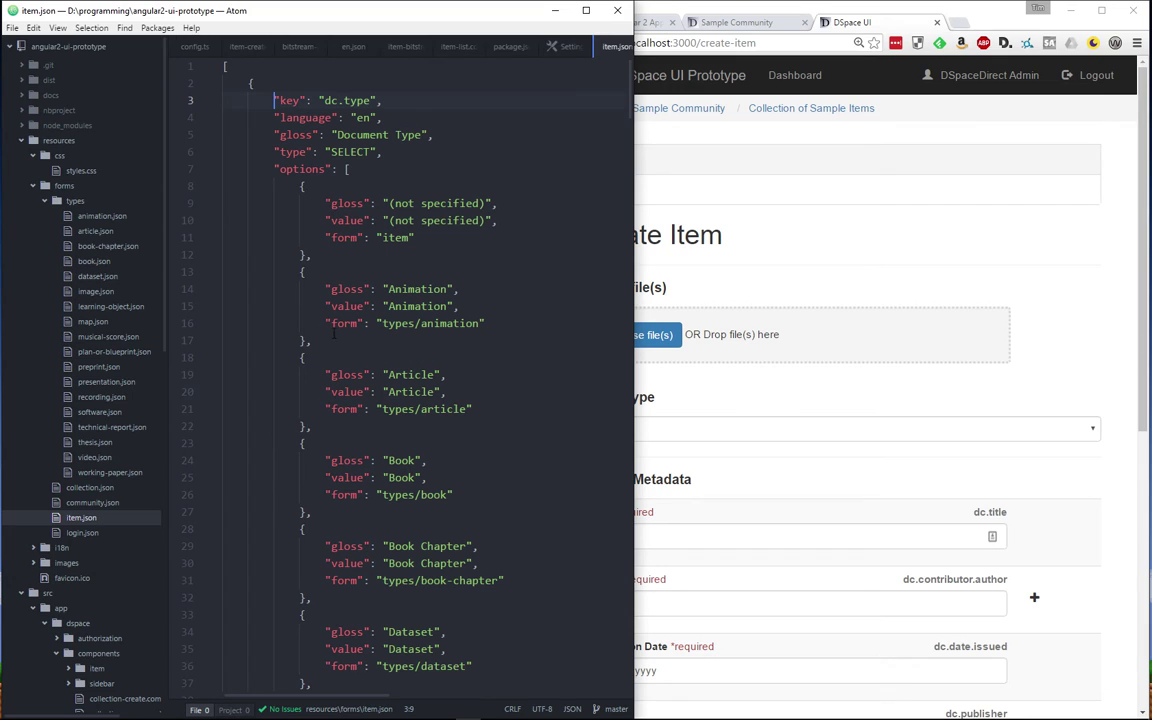
pyautogui.moveTo(325, 323); pyautogui.dragTo(490, 326)
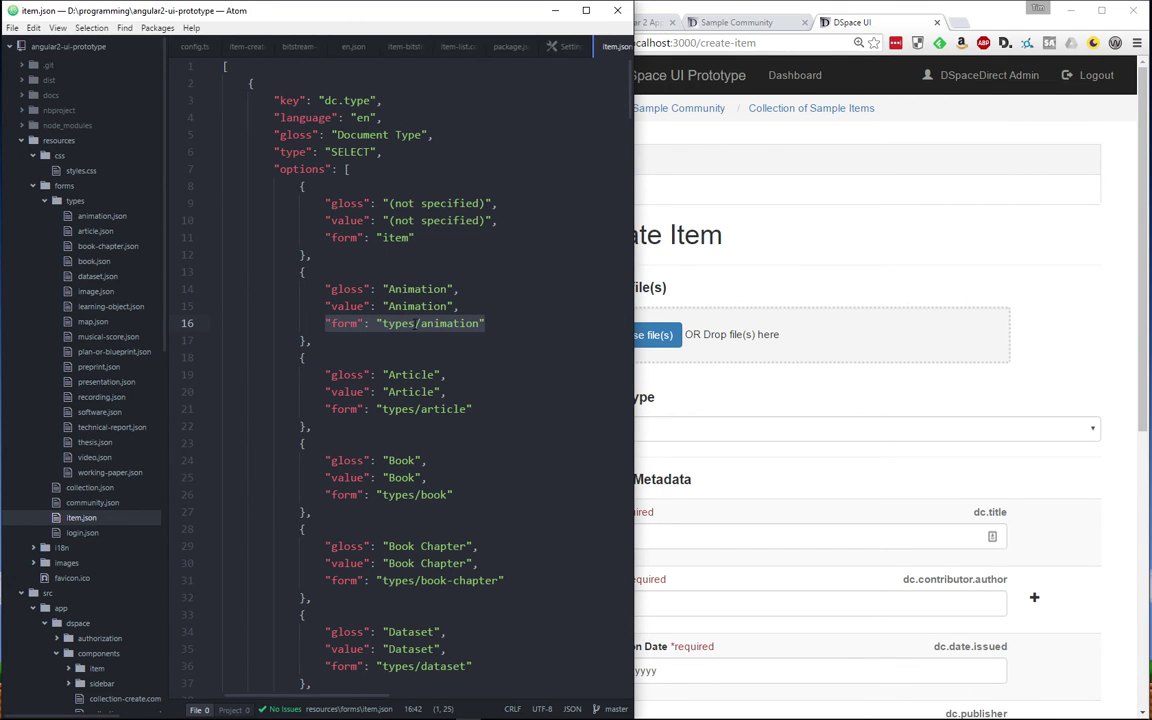
pyautogui.moveTo(383, 323); pyautogui.dragTo(481, 326)
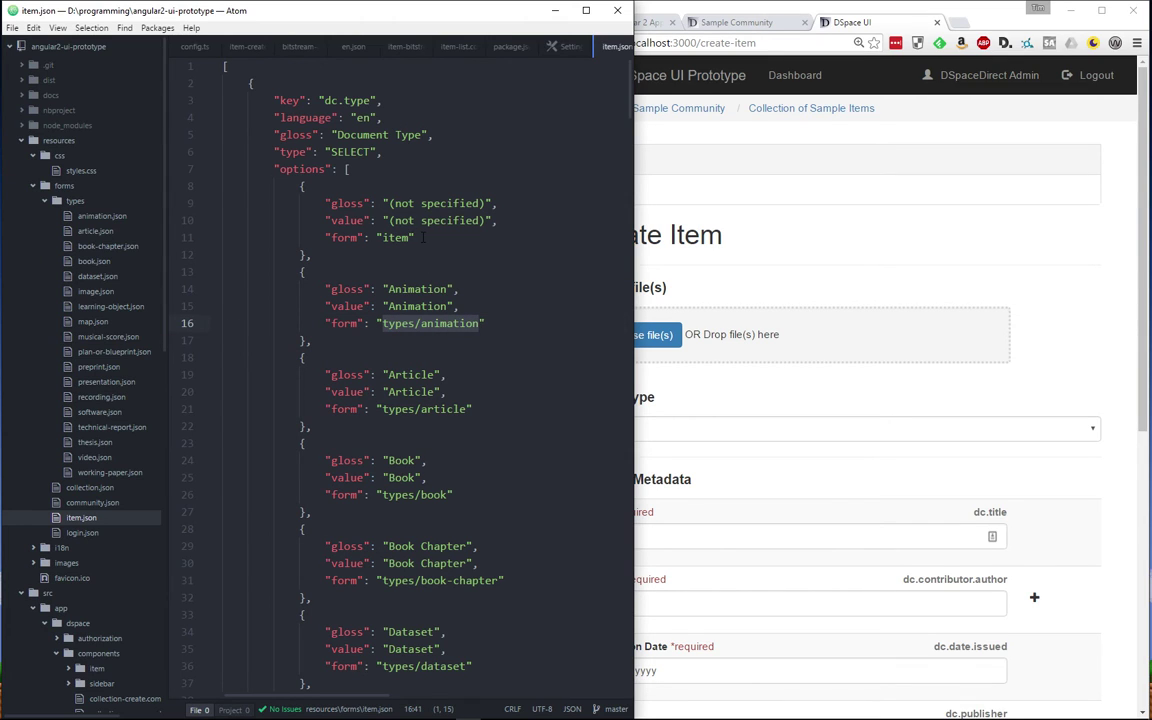
pyautogui.moveTo(226, 237); pyautogui.dragTo(226, 186)
pyautogui.click(381, 250)
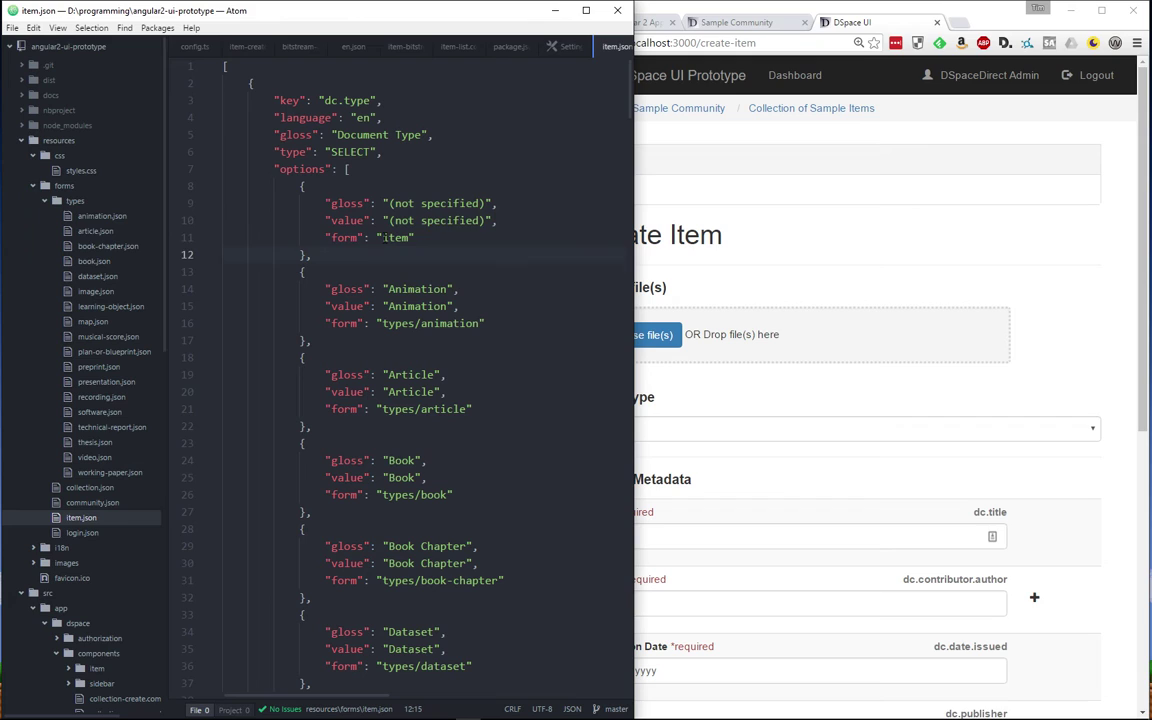
pyautogui.moveTo(381, 237); pyautogui.dragTo(412, 238)
# Step: Set the form of the Image type option in item.json to "item"
pyautogui.scroll(-6, 415, 333)
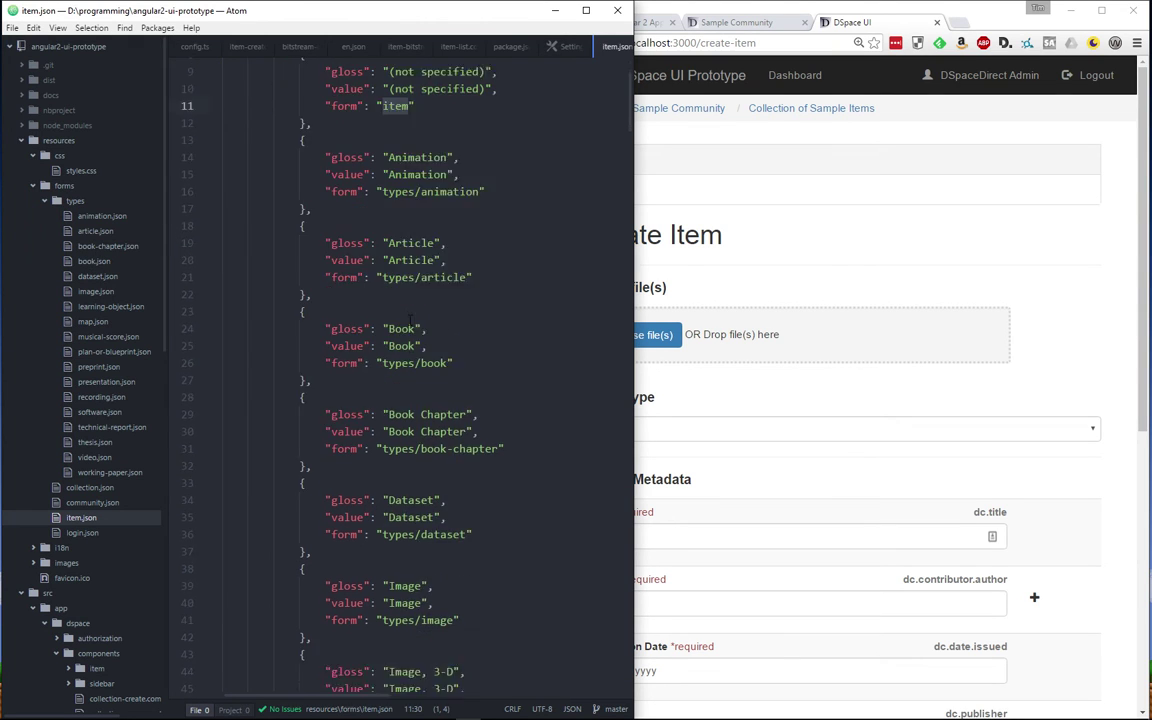
pyautogui.scroll(-2, 447, 444)
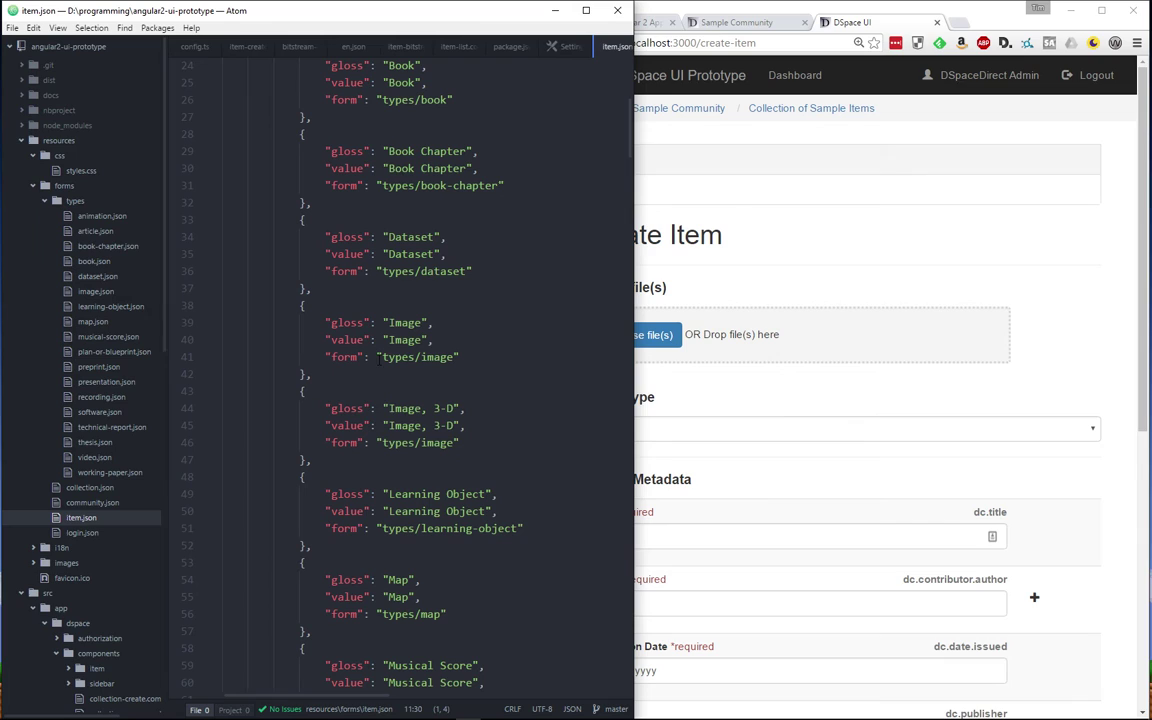
pyautogui.doubleClick(403, 323)
pyautogui.moveTo(389, 408); pyautogui.dragTo(455, 408)
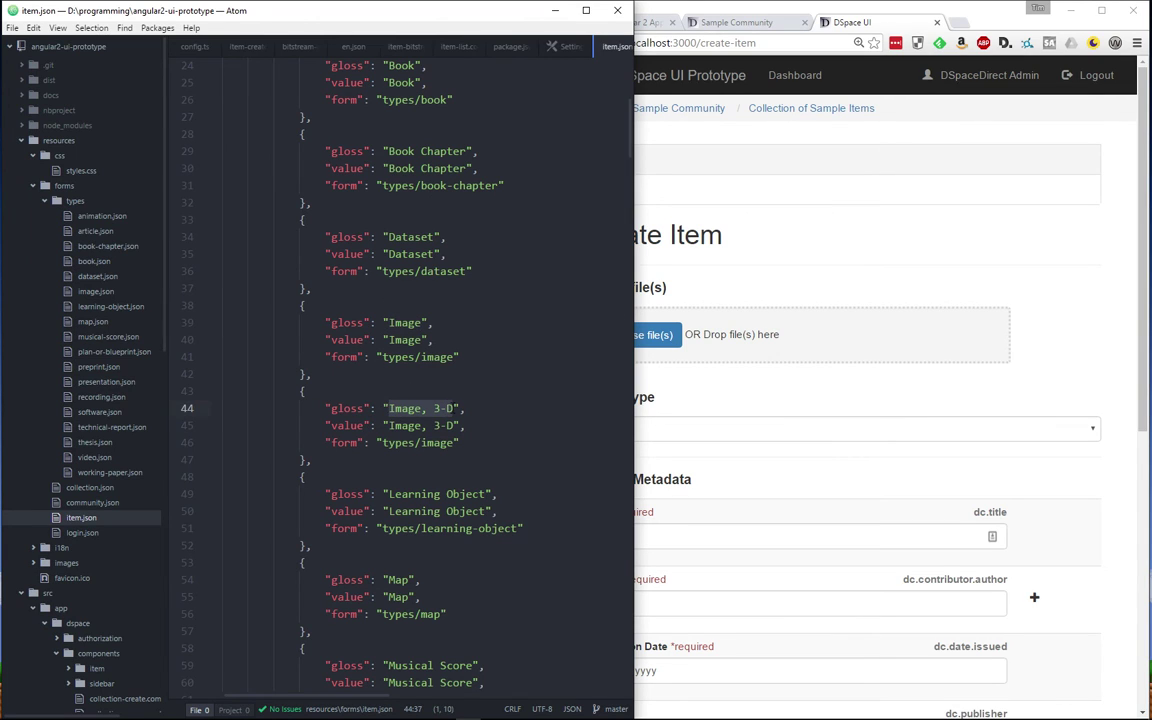
pyautogui.moveTo(382, 357); pyautogui.dragTo(453, 357)
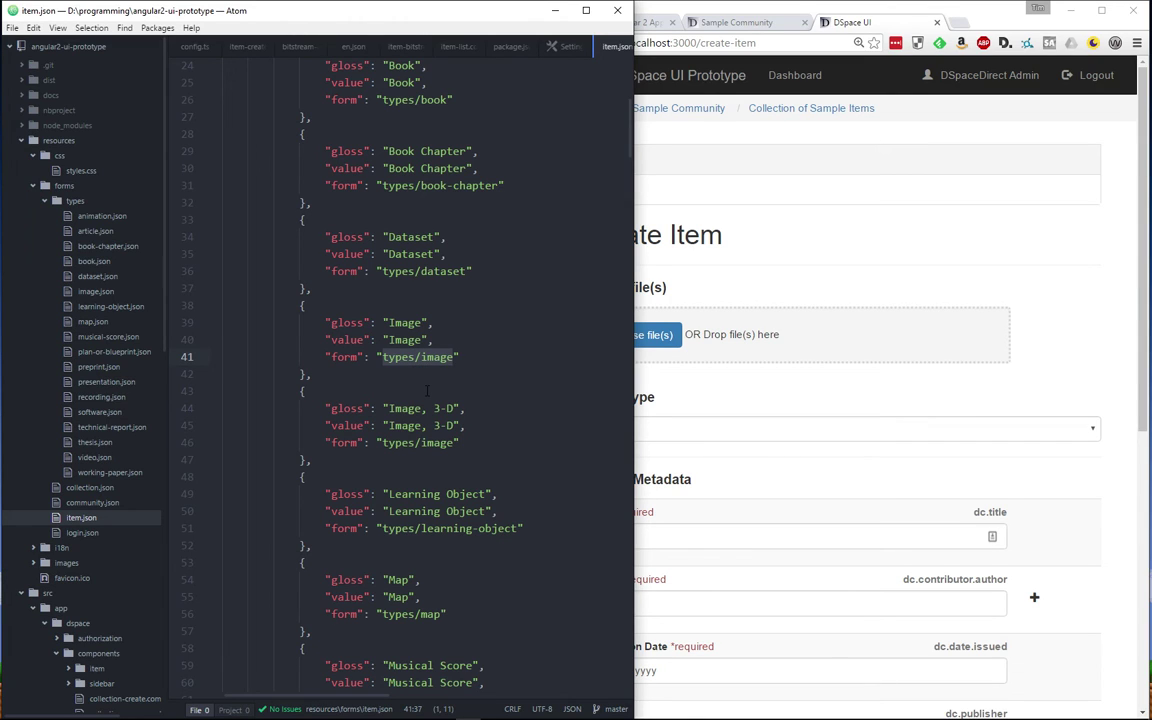
pyautogui.write('item')
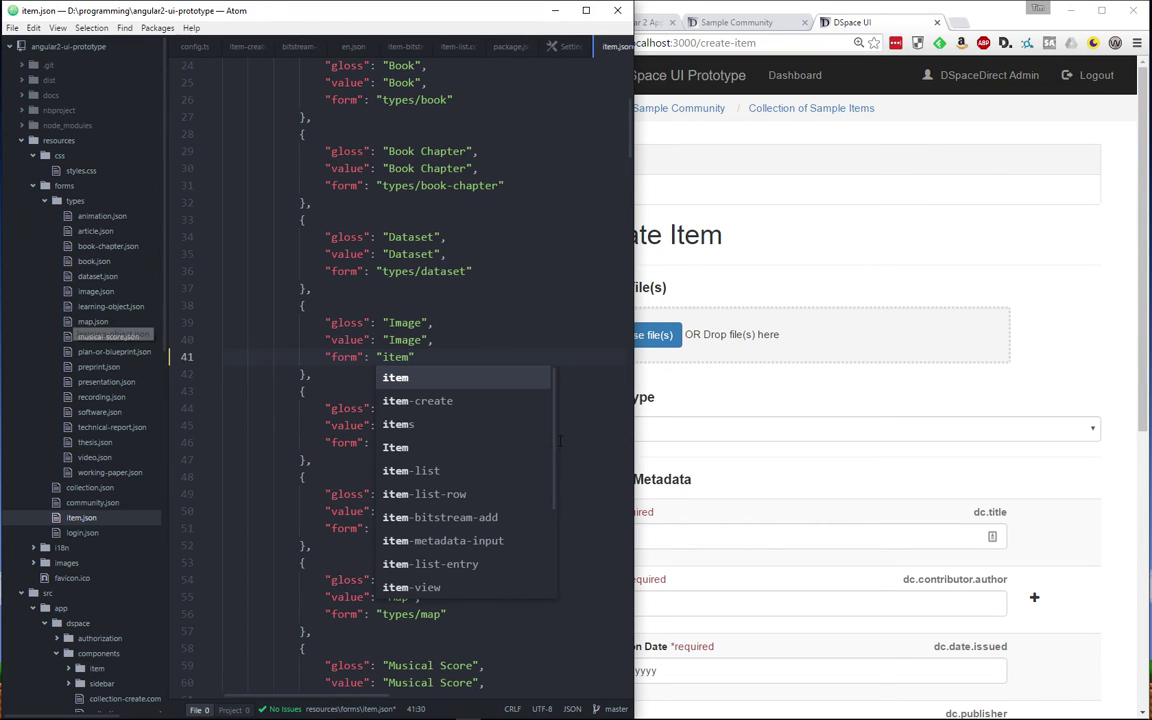
pyautogui.click(450, 340)
# Step: Switch back to Chrome, widen the Create Item window and shift it to free desktop space beside it
pyautogui.click(638, 357)
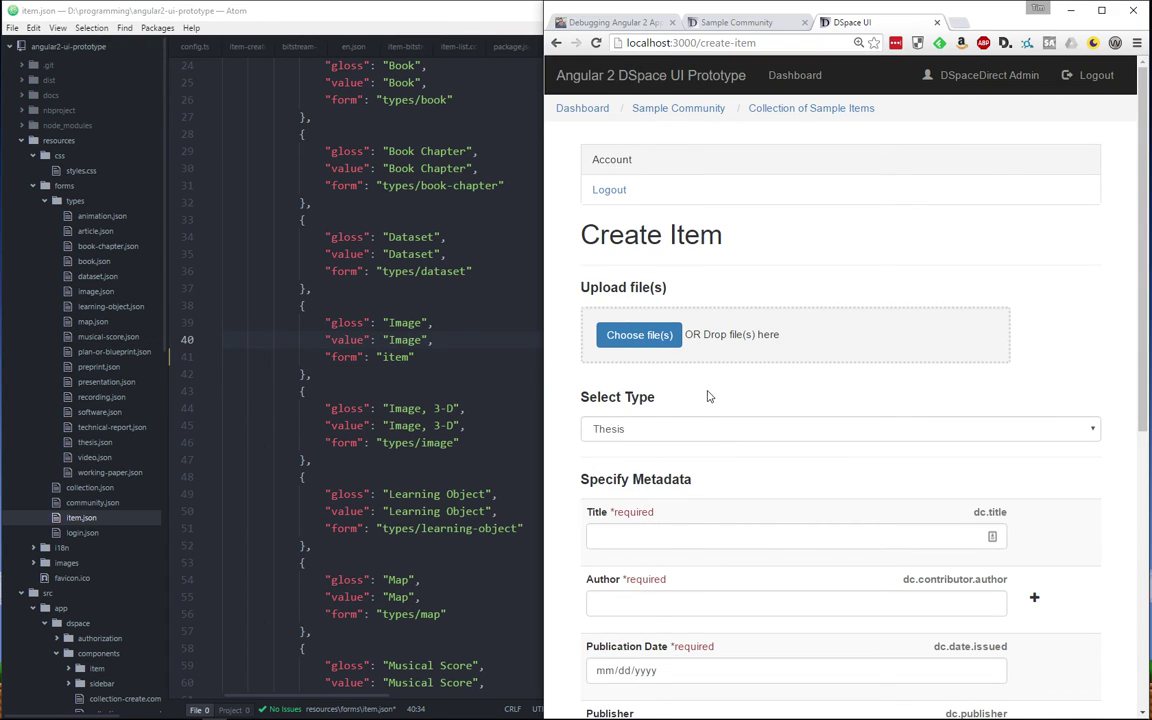
pyautogui.moveTo(540, 375); pyautogui.dragTo(201, 318)
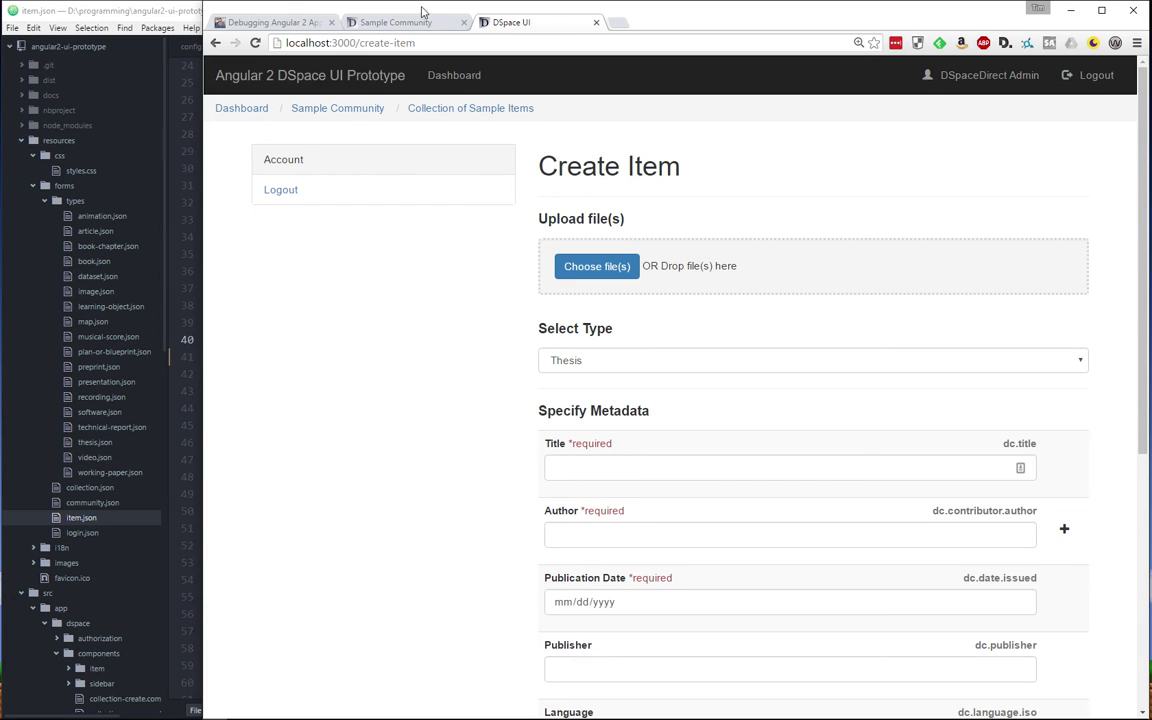
pyautogui.moveTo(731, 8); pyautogui.dragTo(535, 5)
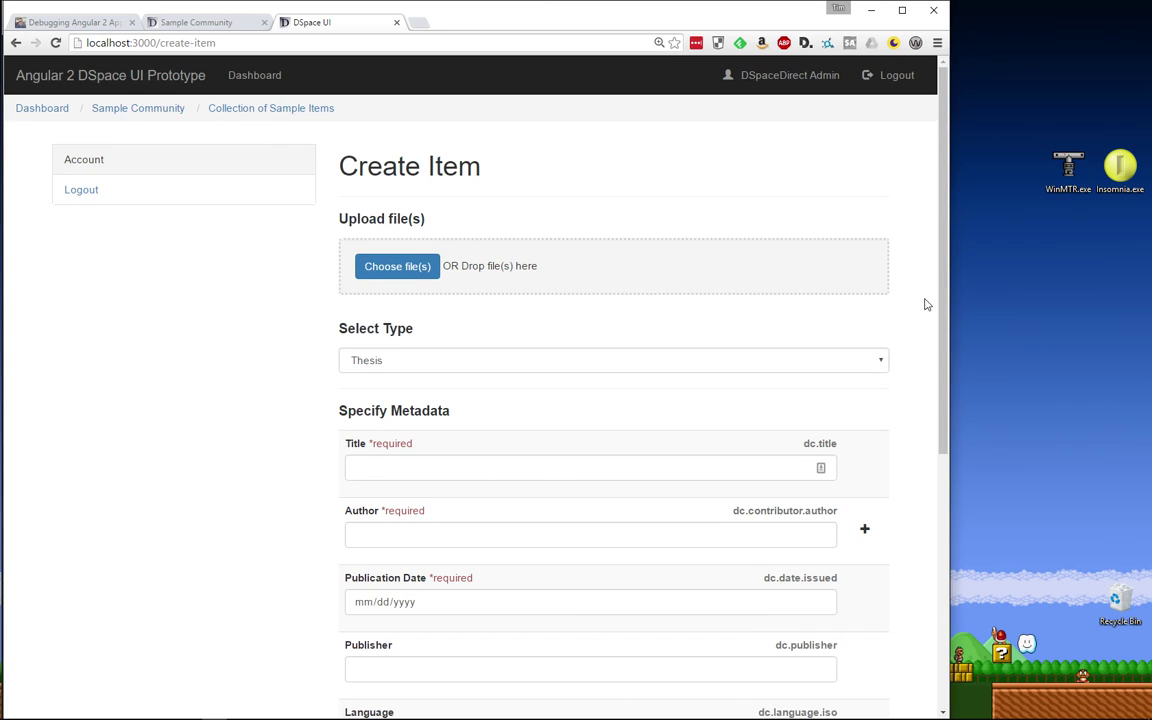
# Step: Bring the TestContent folder beside the browser and add test_excel.xlsx, test_pdf.pdf, test_ppt.ppt and test_word.docx to the item's upload area
pyautogui.moveTo(1151, 150); pyautogui.dragTo(815, 193)
pyautogui.click(872, 352)
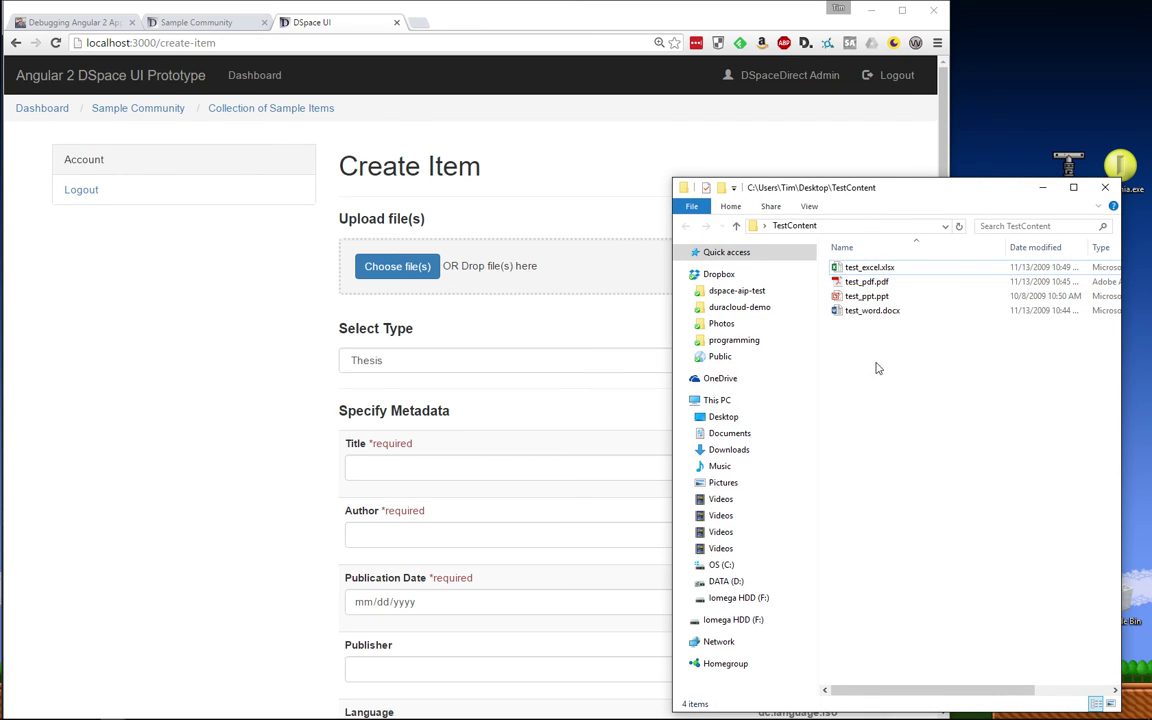
pyautogui.moveTo(851, 268); pyautogui.dragTo(486, 288)
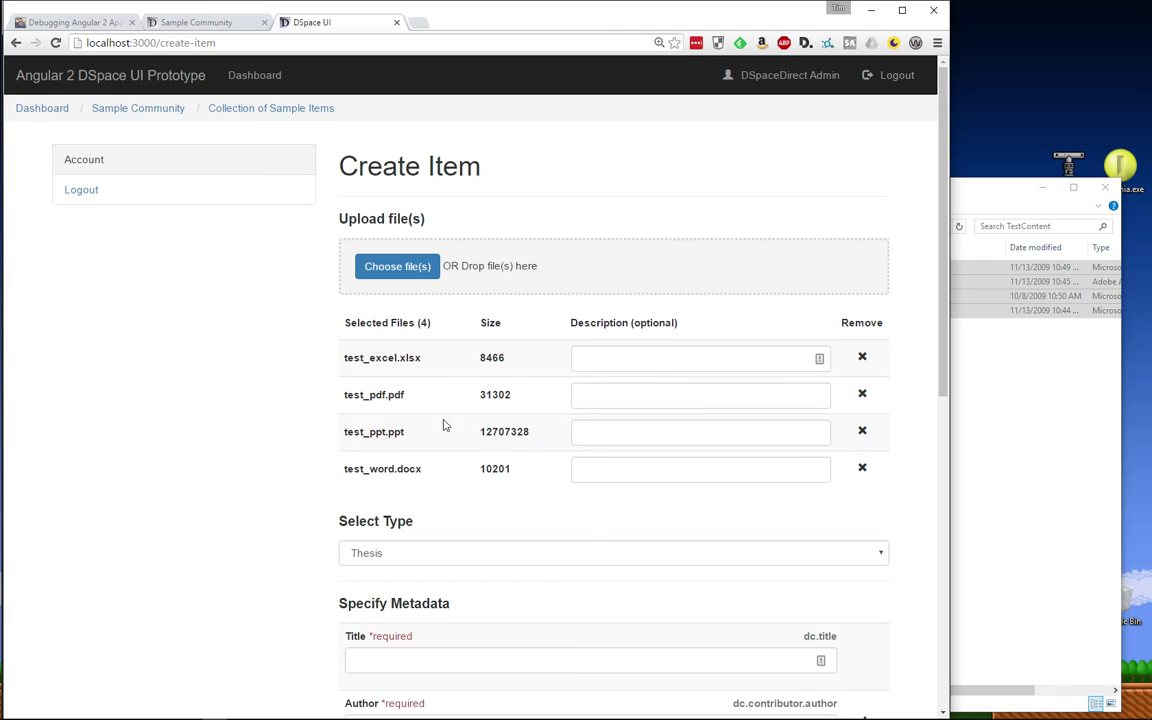
# Step: Examine the optional description fields of the Excel, PDF and PowerPoint files selected for upload
pyautogui.click(597, 360)
pyautogui.click(596, 399)
pyautogui.click(599, 429)
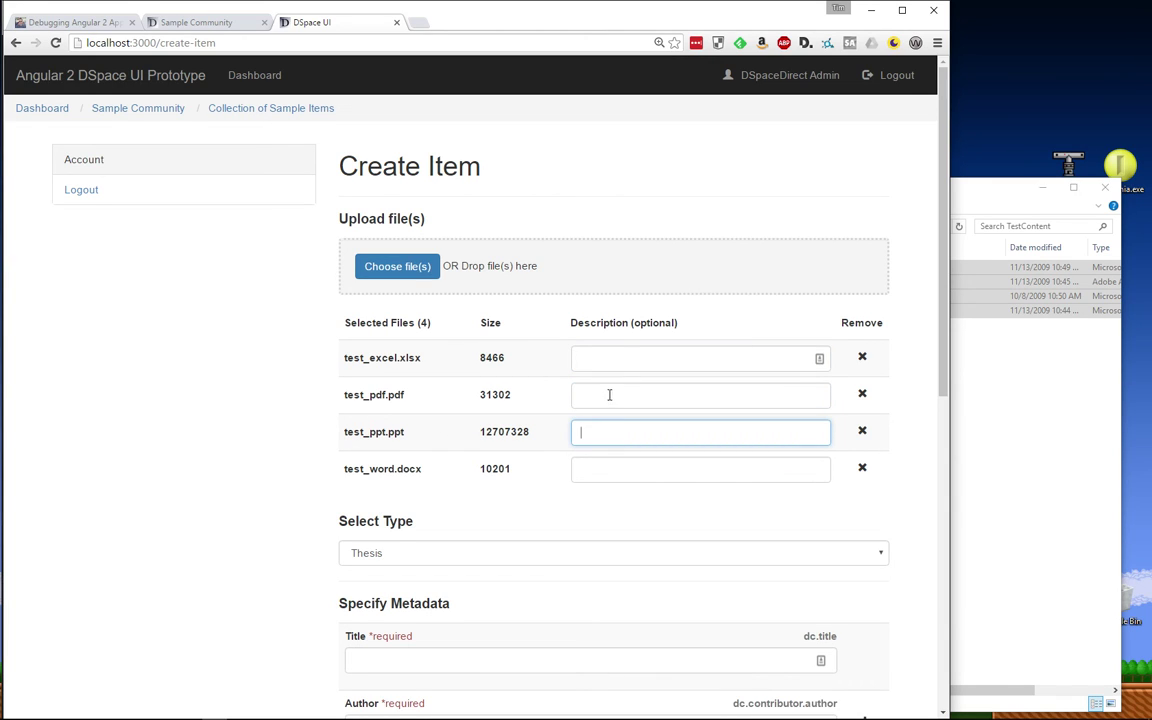
pyautogui.click(620, 353)
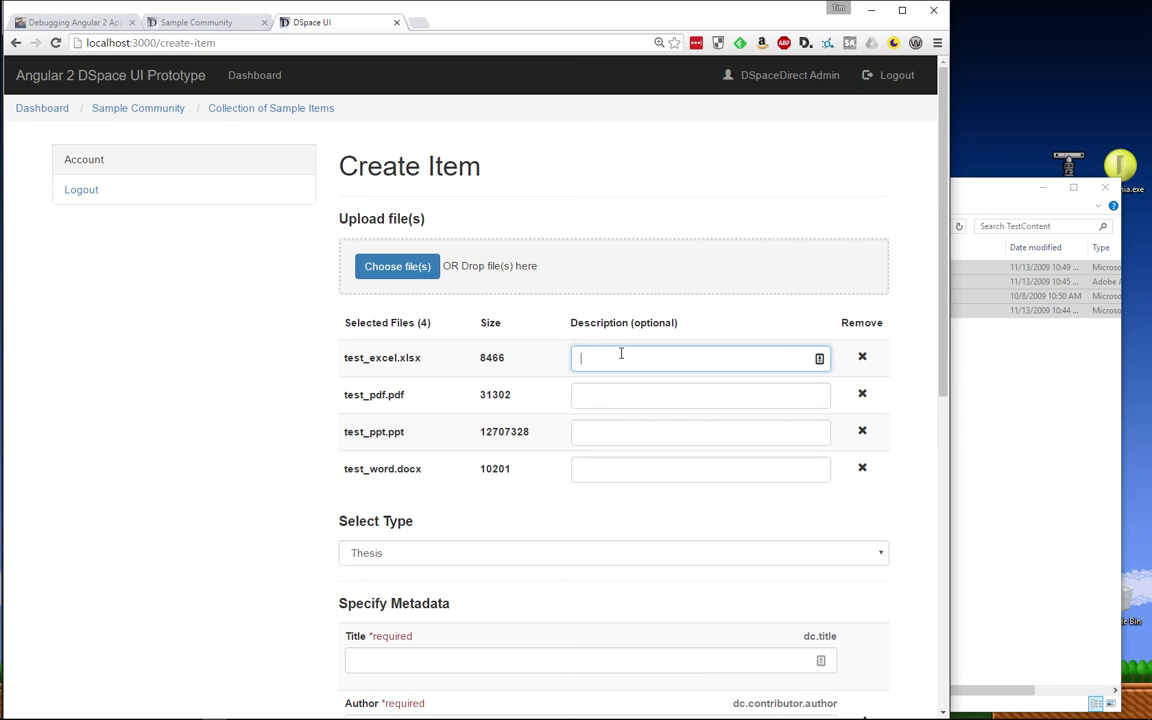
pyautogui.click(604, 396)
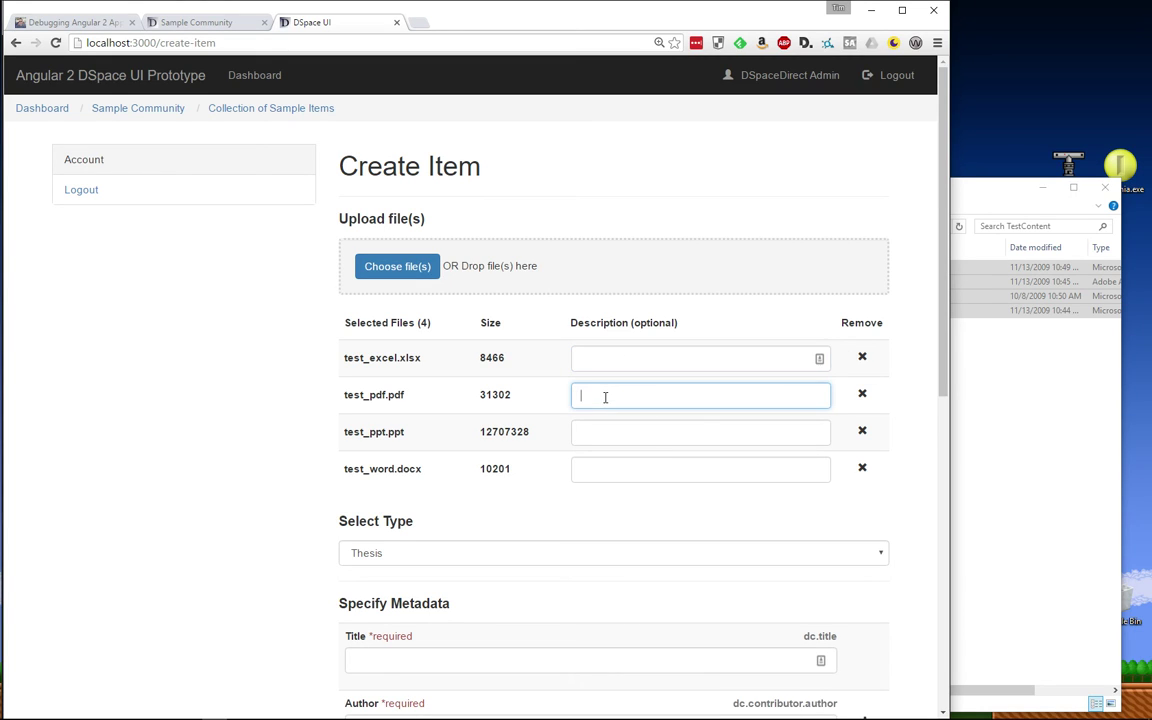
pyautogui.click(593, 429)
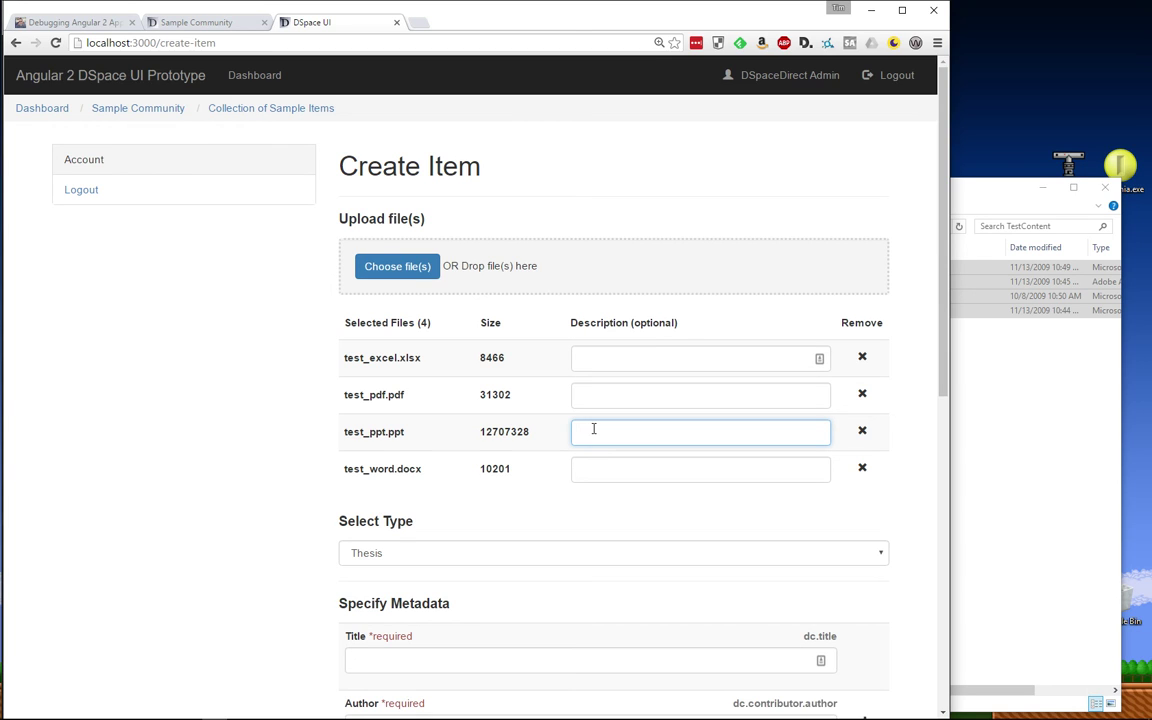
# Step: Enter "Test Demo Item with many files" as the item's title in the metadata form
pyautogui.scroll(-2, 597, 420)
pyautogui.click(538, 460)
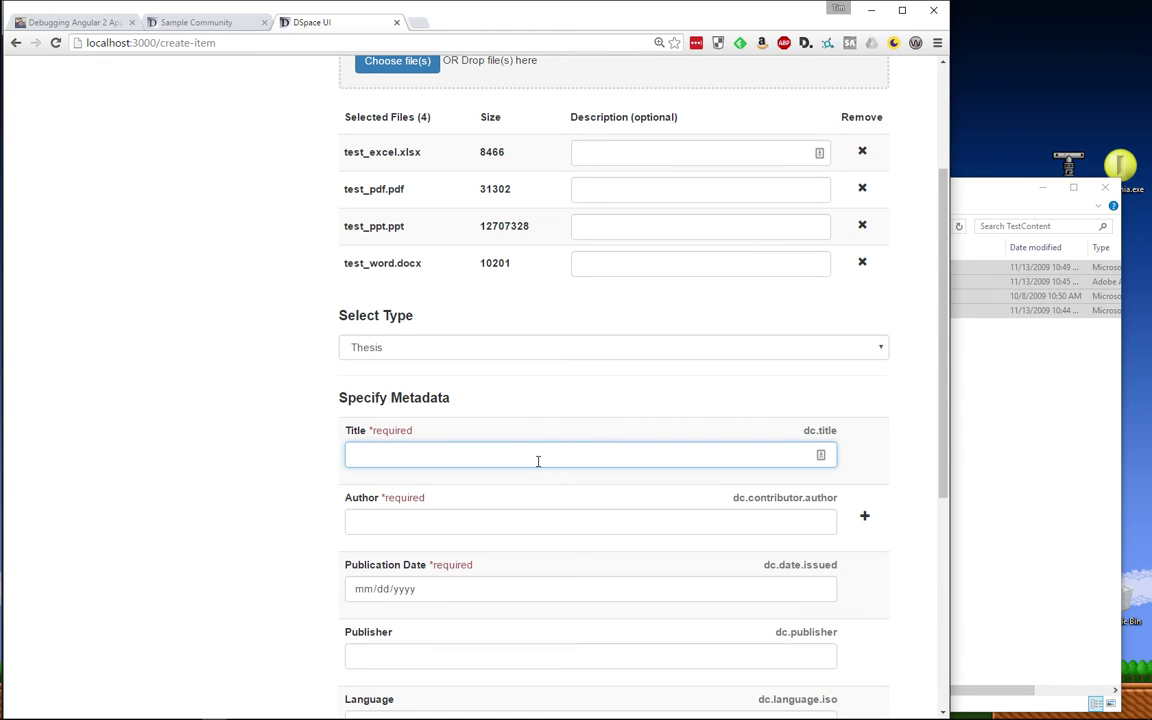
pyautogui.write('Test')
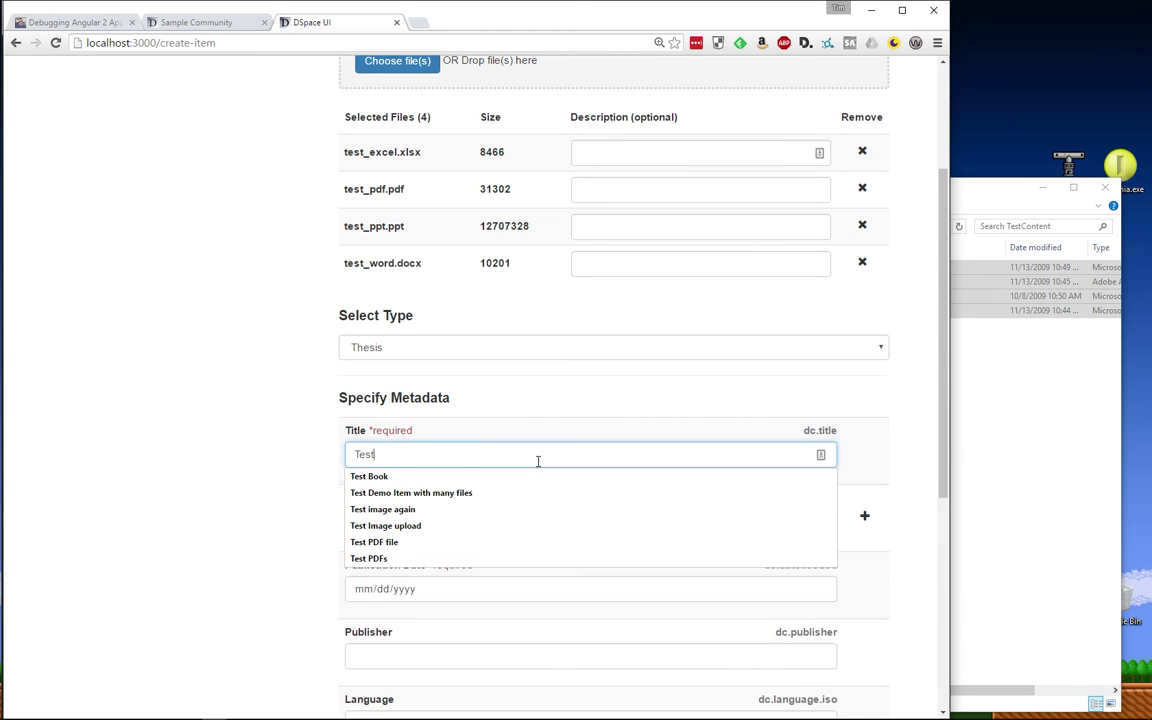
pyautogui.write(' Demo')
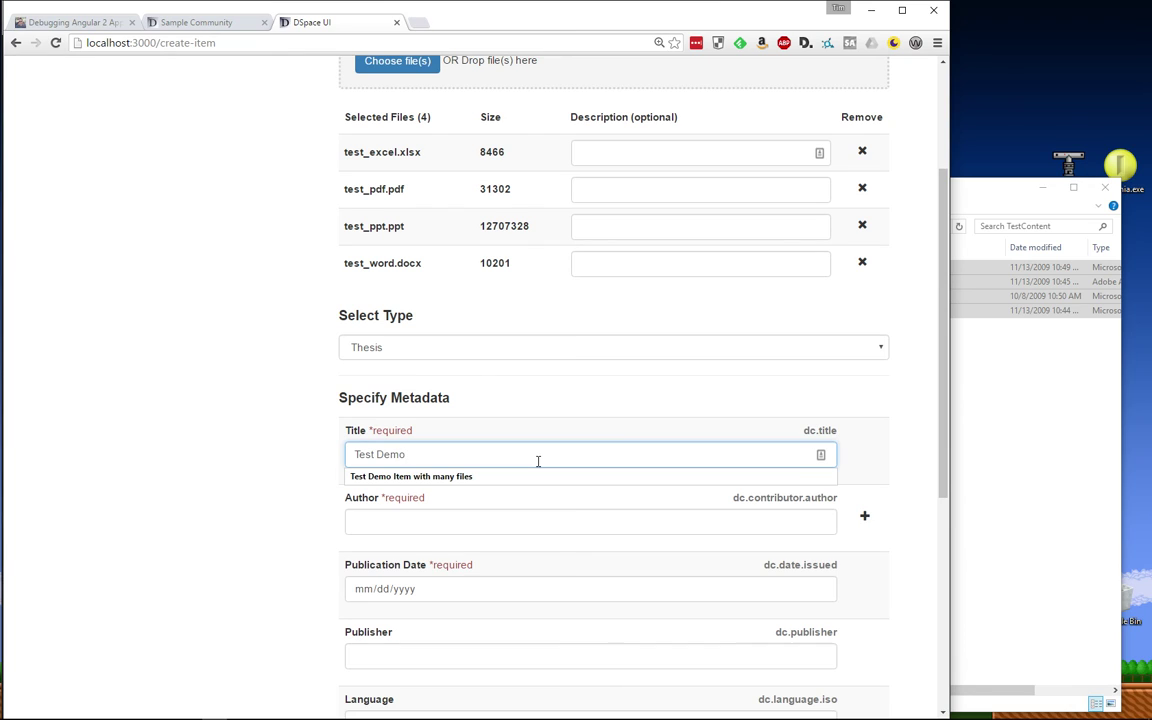
pyautogui.press('Down')
pyautogui.press('Return')
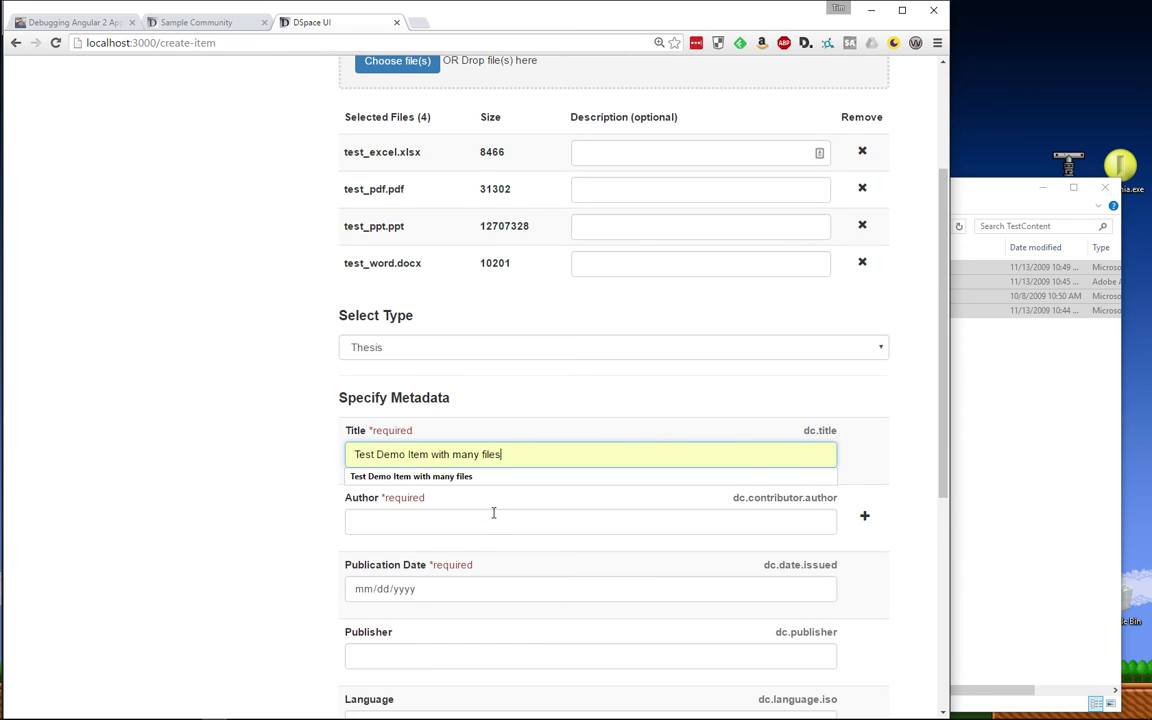
# Step: Fill in the author's full name and set the publication date to 05/31/2016
pyautogui.click(486, 521)
pyautogui.write('D')
pyautogui.press('Down')
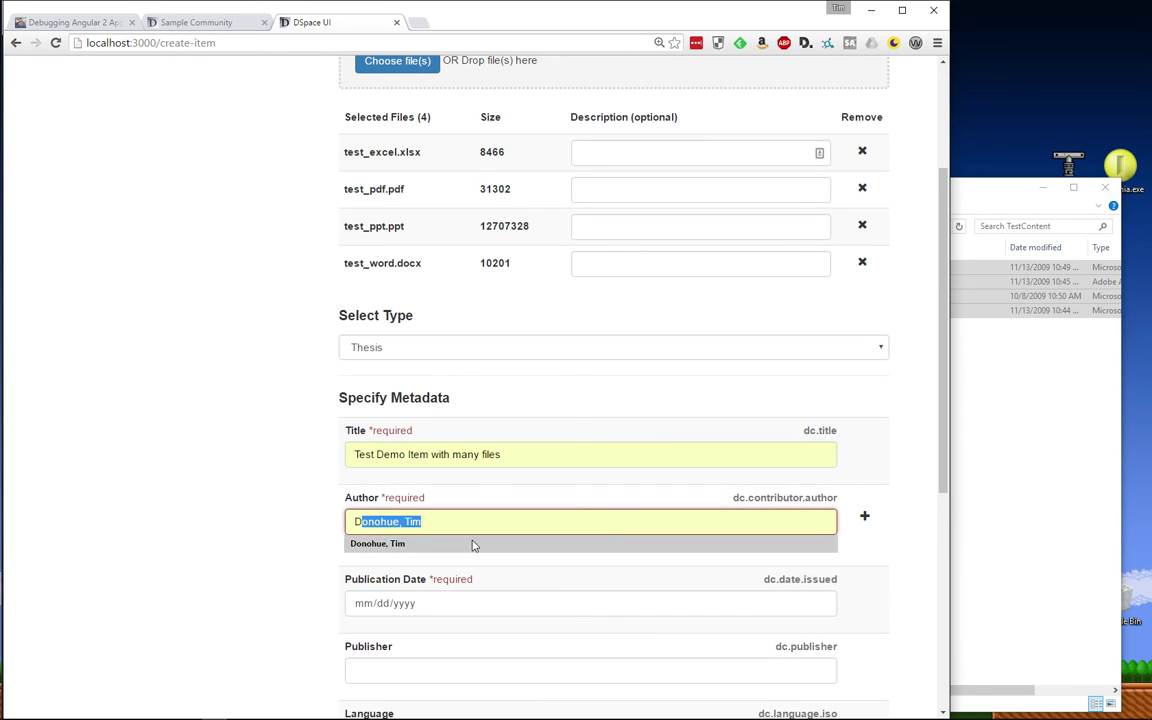
pyautogui.press('Return')
pyautogui.click(820, 589)
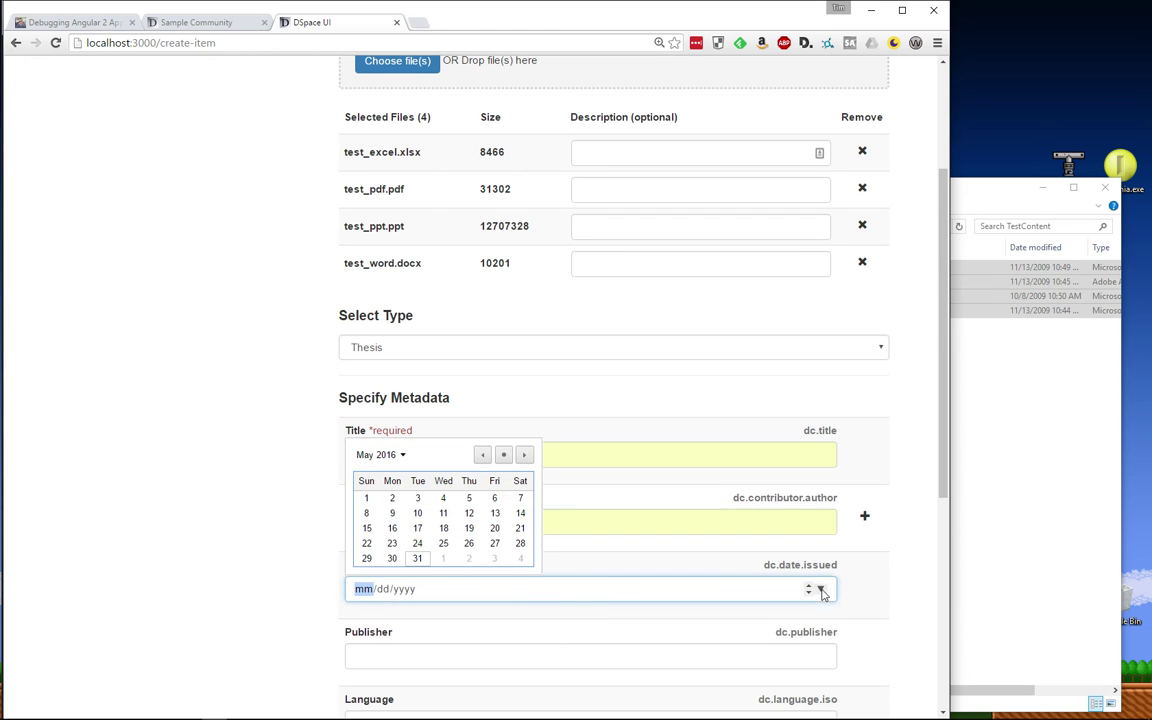
pyautogui.click(420, 556)
# Step: Enter "Testing" as the item's subject
pyautogui.scroll(-4, 427, 566)
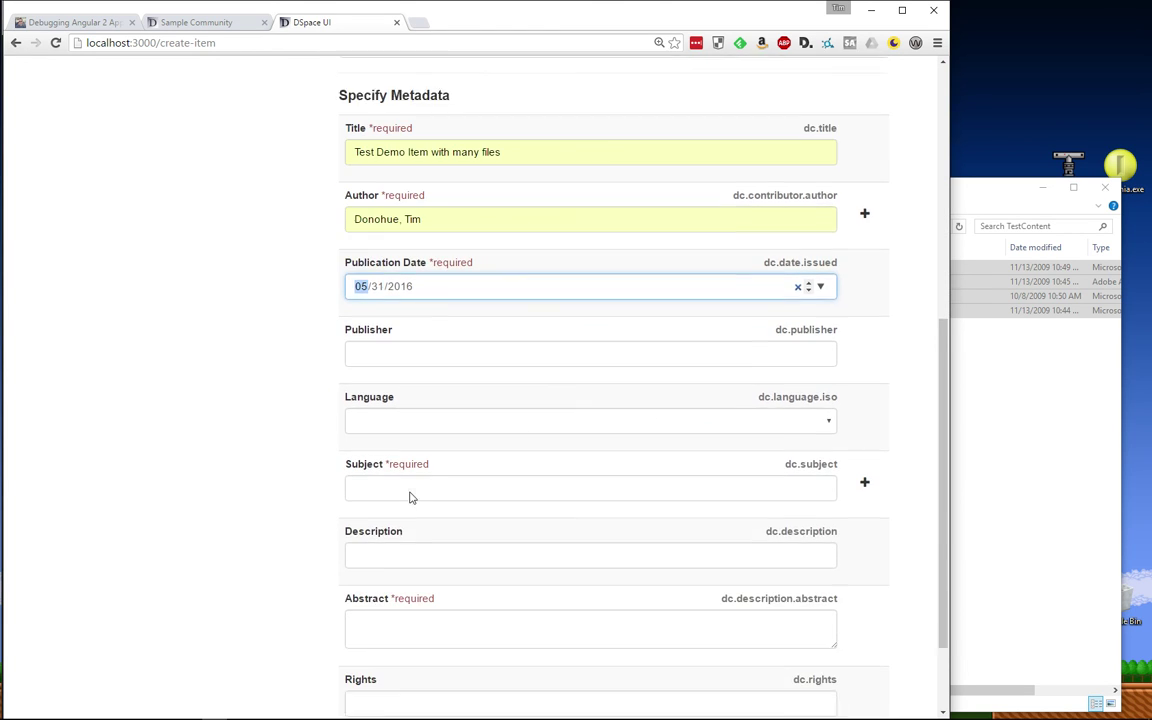
pyautogui.click(421, 448)
pyautogui.write('Testing')
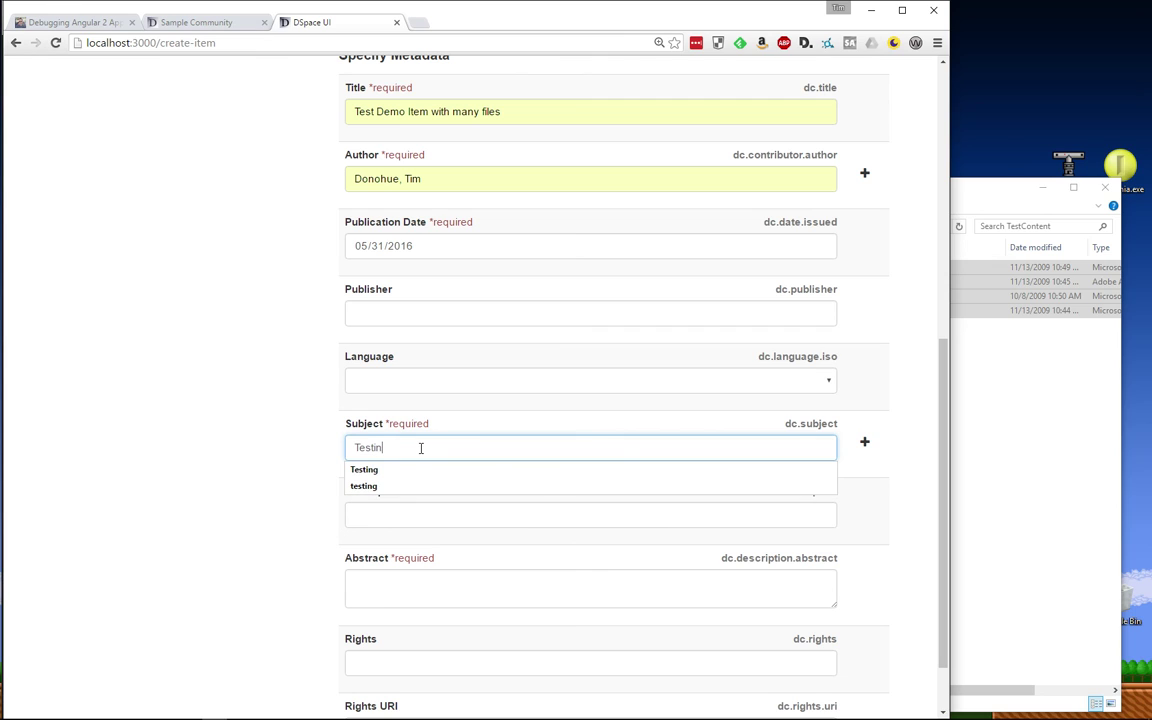
pyautogui.click(405, 470)
# Step: Enter the abstract "This is a test demo abstract." and submit the new item
pyautogui.click(406, 576)
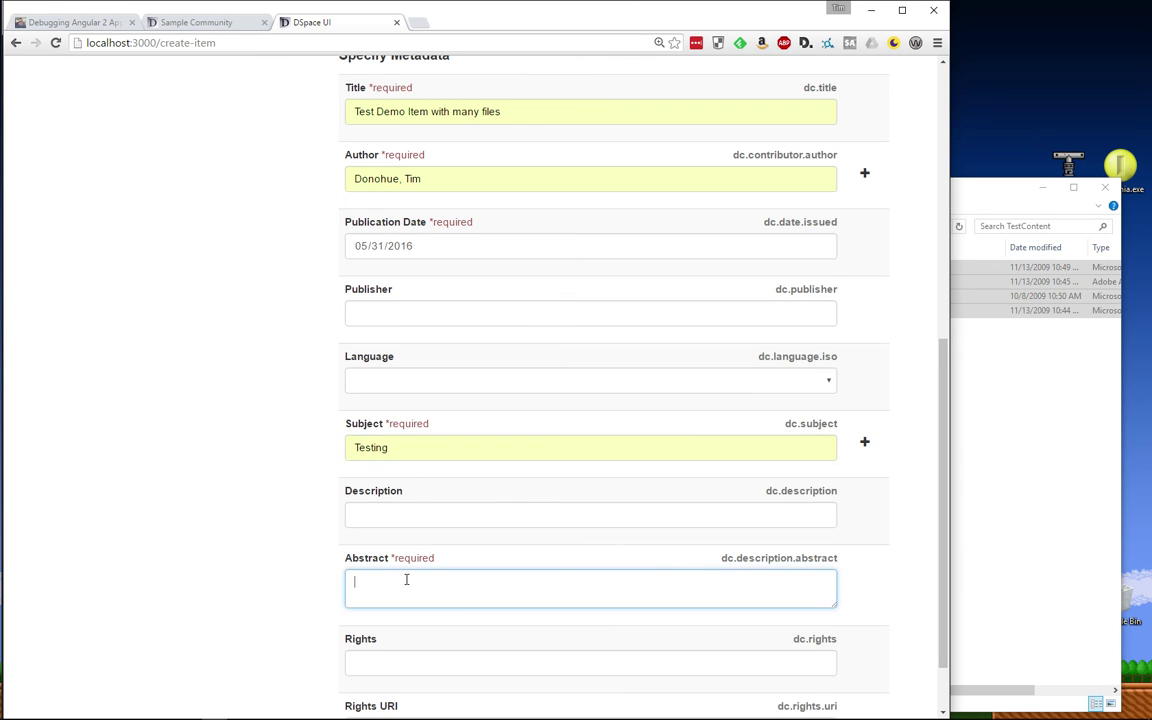
pyautogui.write('This is a ')
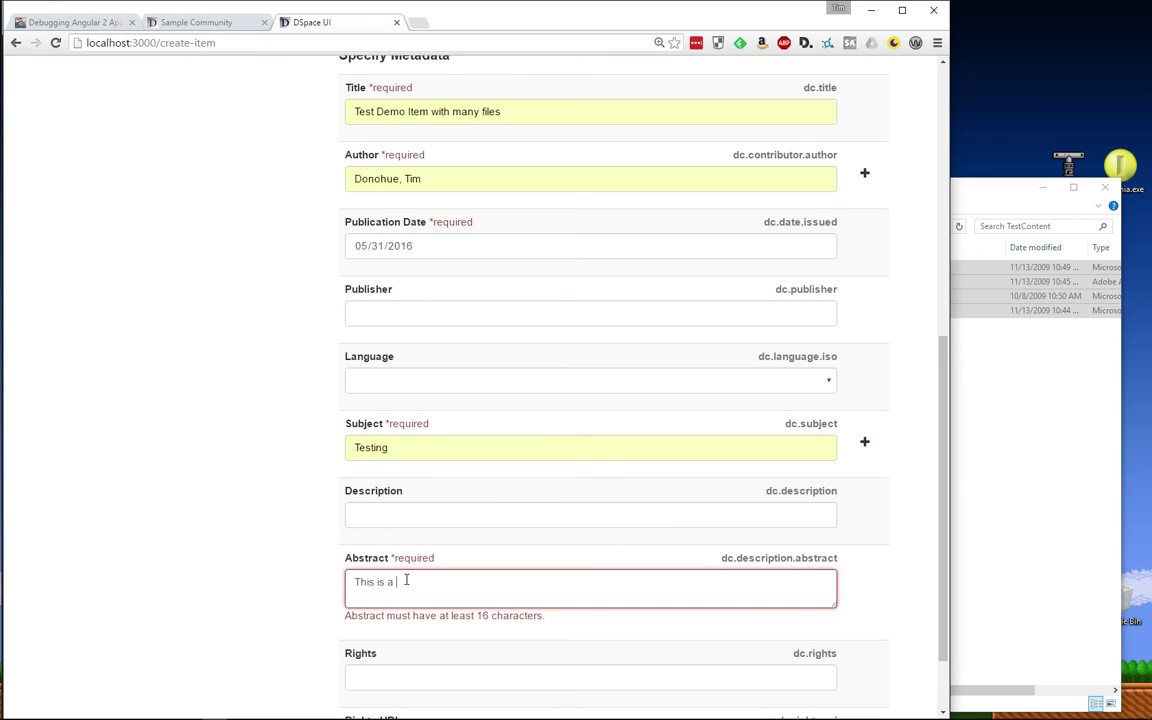
pyautogui.write('test demo a')
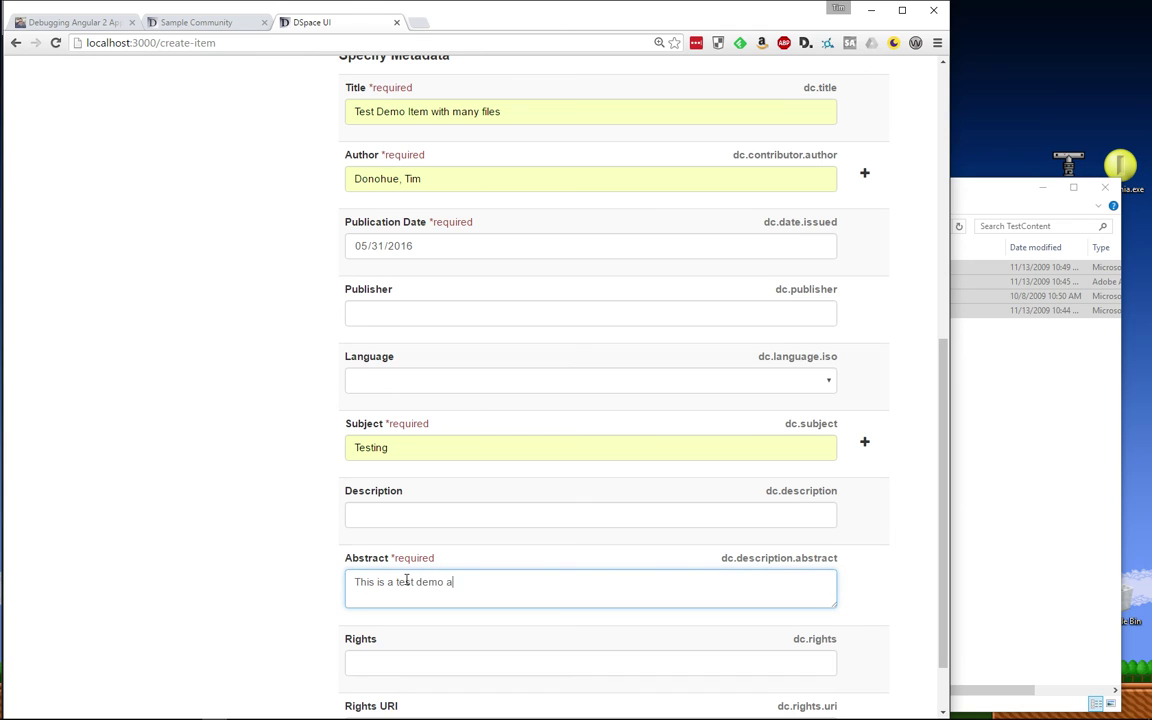
pyautogui.write('bstract.')
pyautogui.scroll(-1, 420, 504)
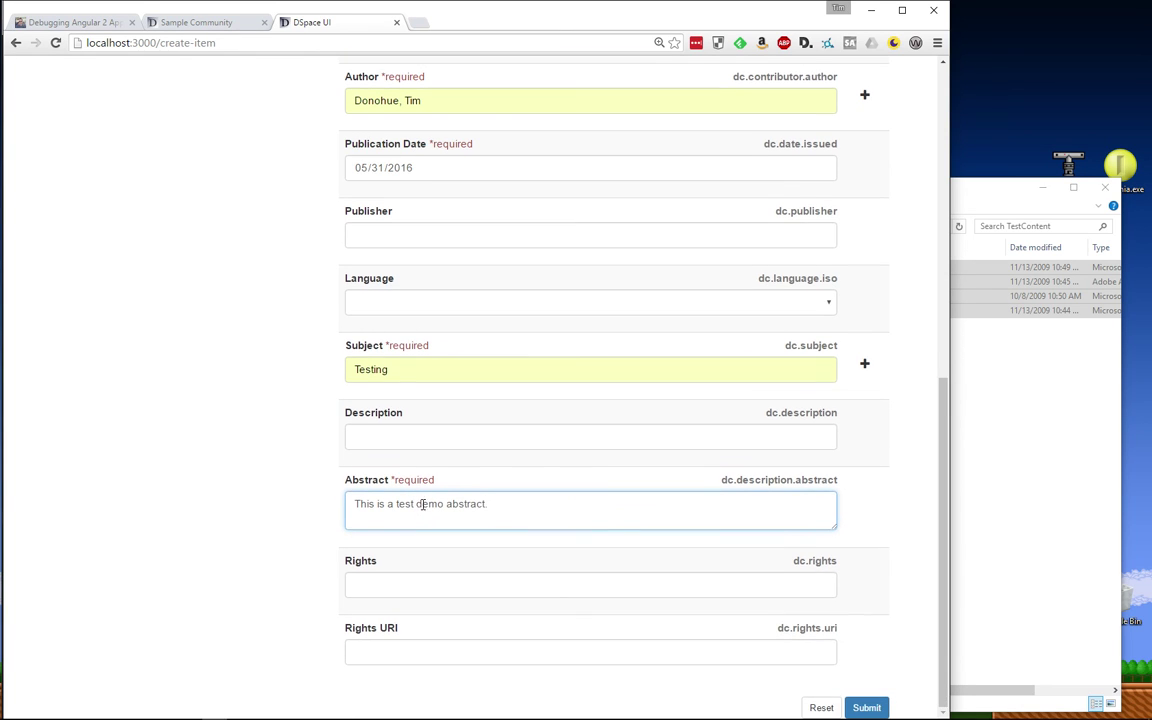
pyautogui.click(870, 708)
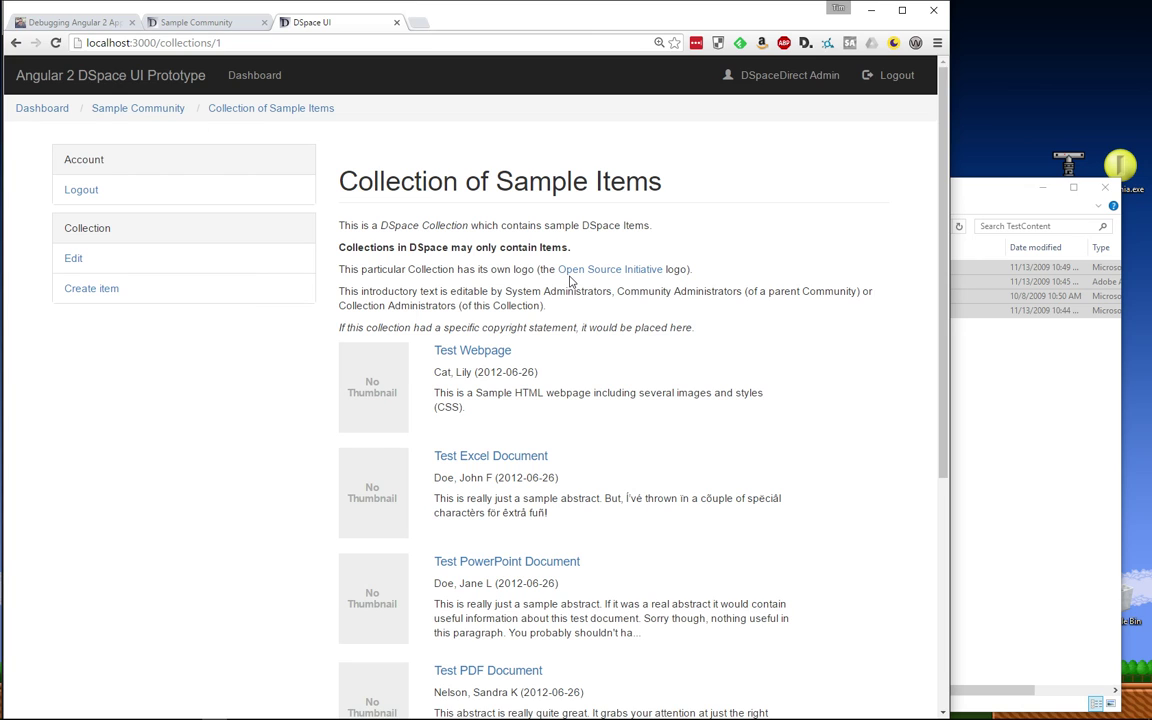
# Step: Open "Test Demo Item with many files" from the Collection of Sample Items and highlight its abstract text
pyautogui.scroll(-4, 551, 269)
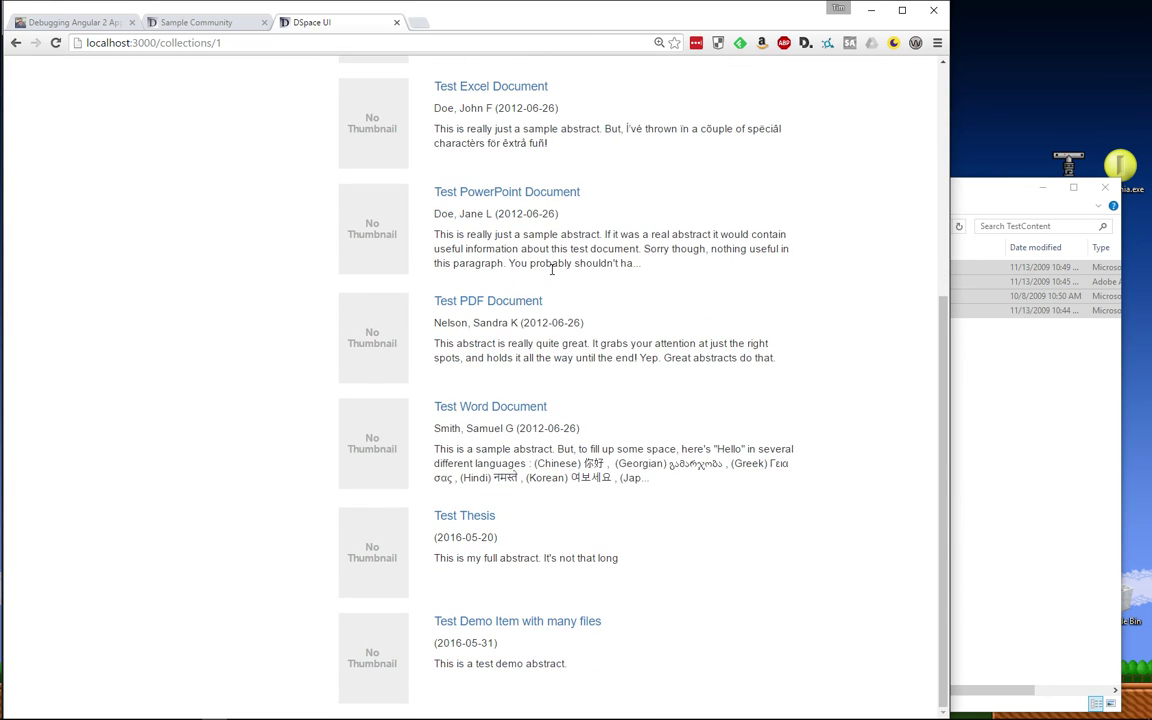
pyautogui.click(537, 624)
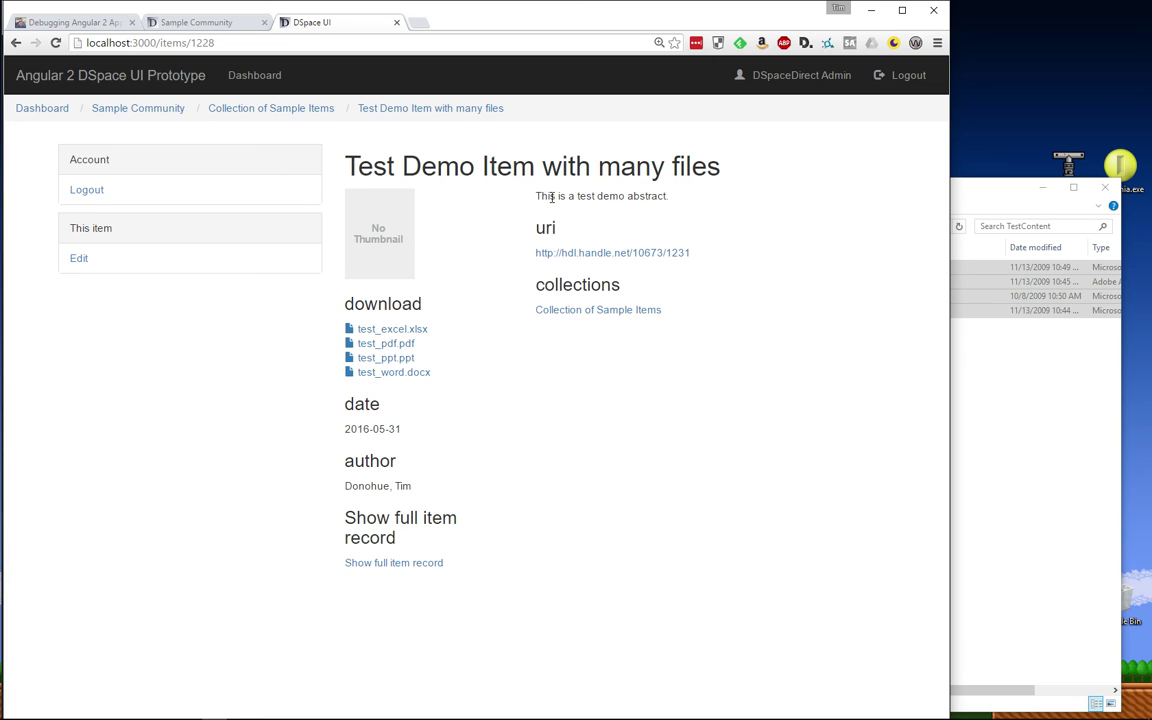
pyautogui.moveTo(535, 196); pyautogui.dragTo(670, 199)
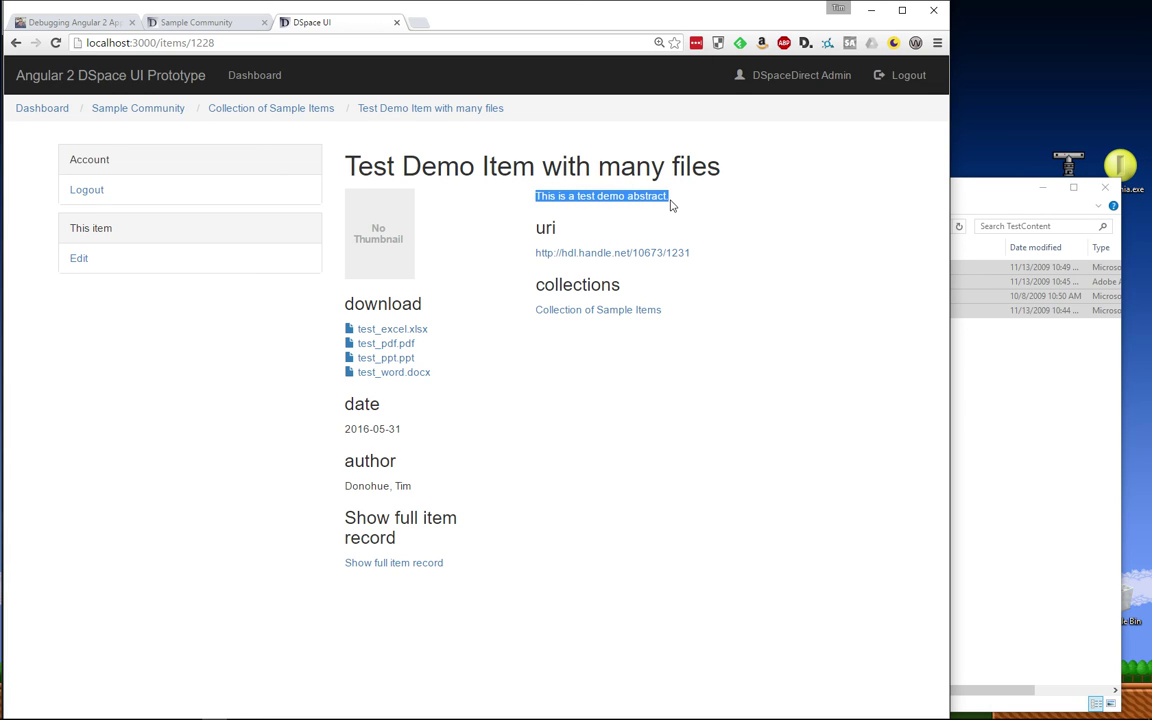